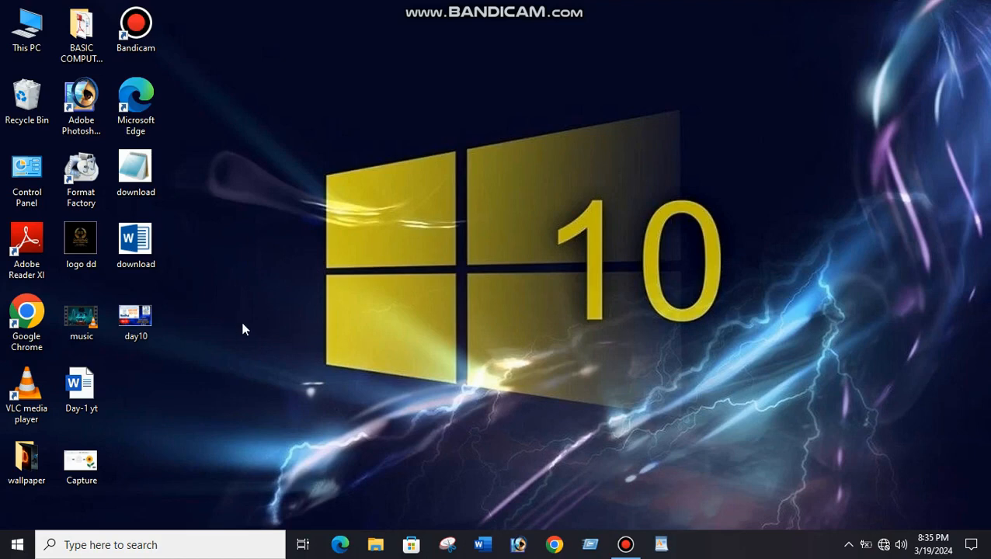
Locate WordPad among the Windows Accessories in the list of installed apps, and close the list.
click(17, 547)
scroll(156, 315, down, 5)
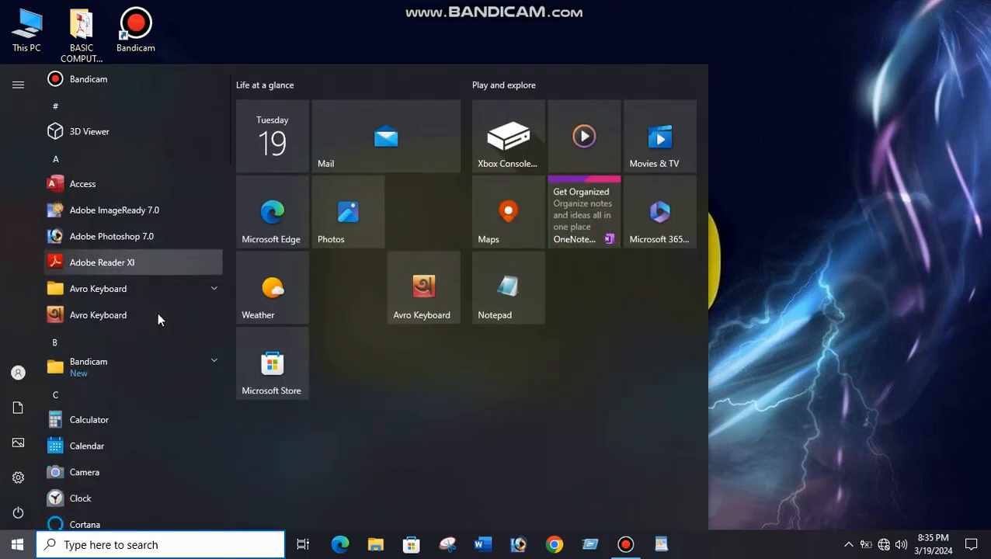
scroll(157, 312, down, 10)
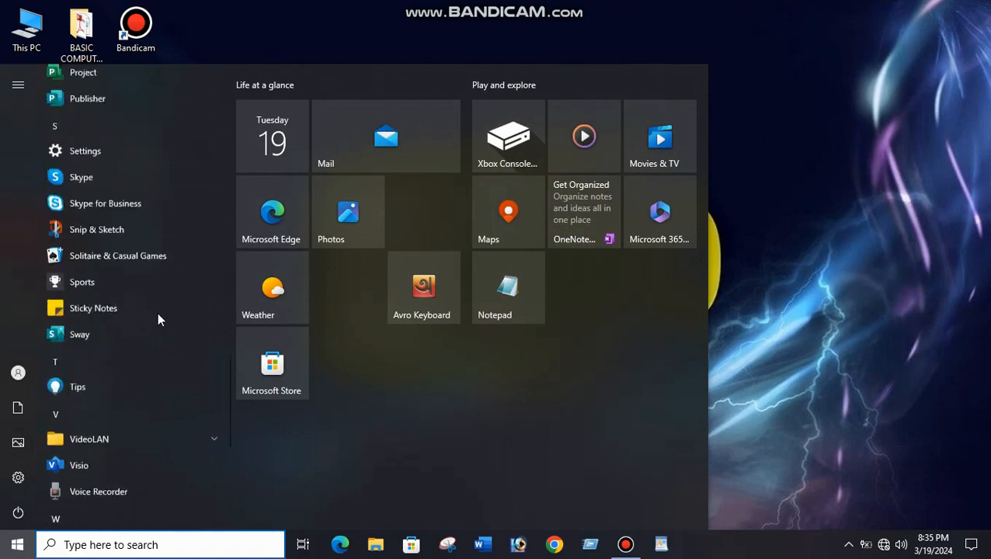
scroll(157, 312, down, 4)
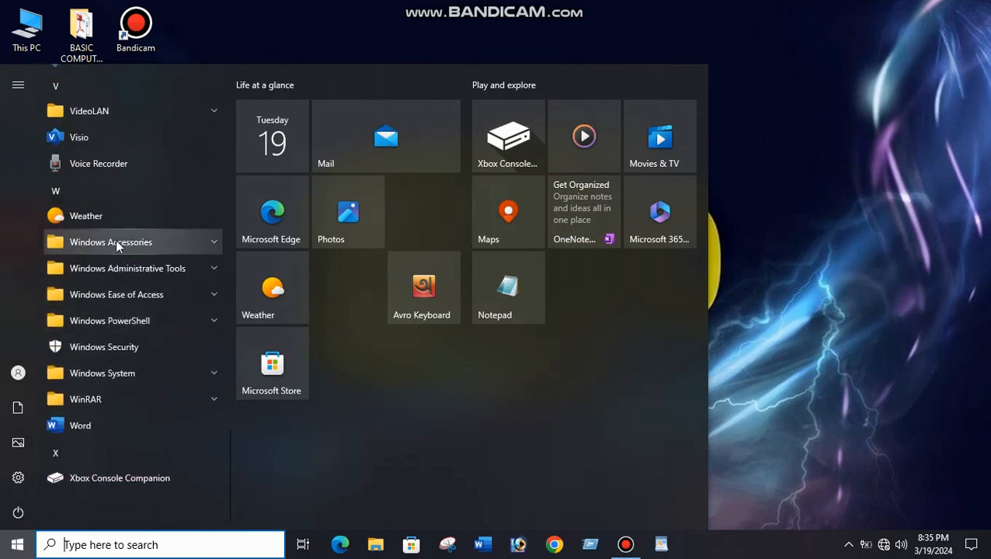
click(156, 244)
scroll(139, 331, down, 3)
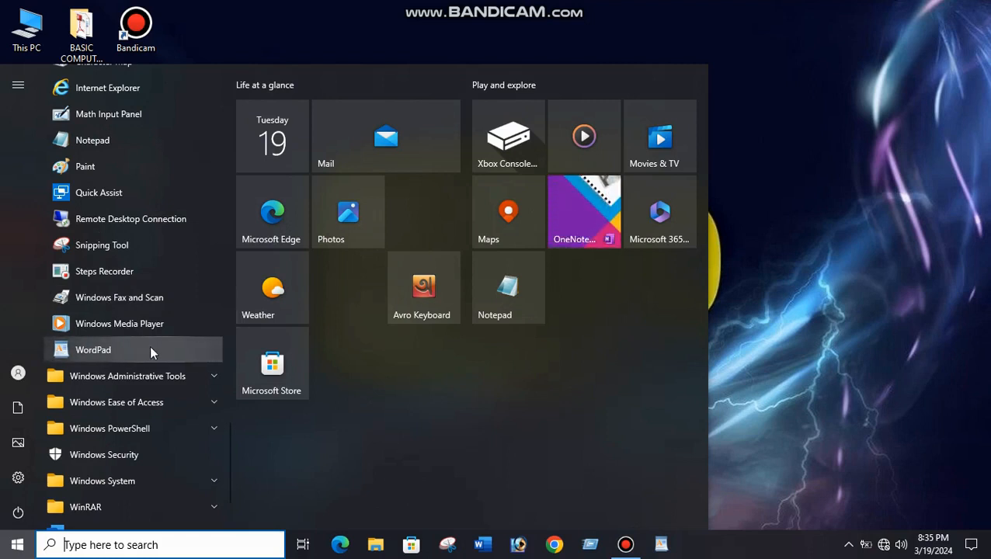
click(845, 264)
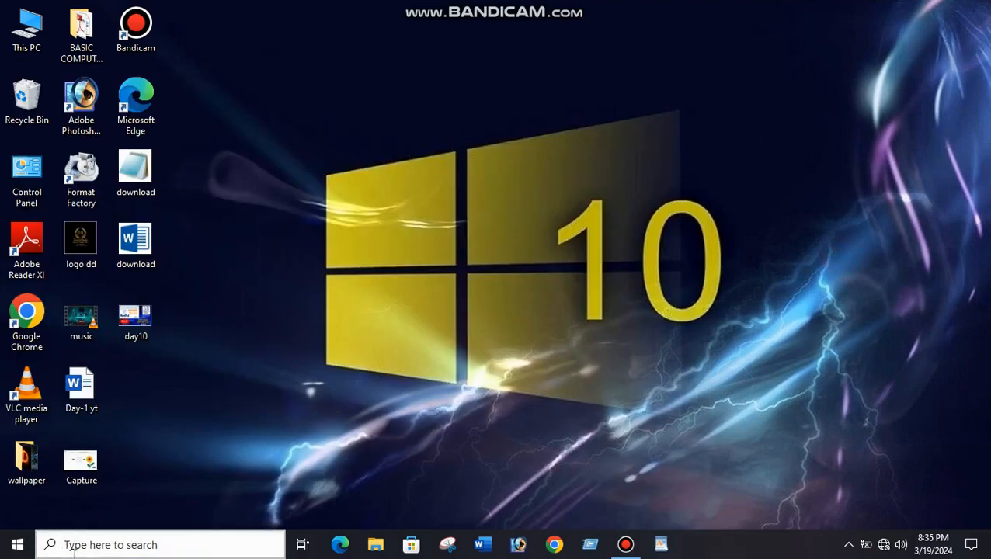
Search Windows for "w" to find WordPad among the apps, and dismiss the search.
click(99, 545)
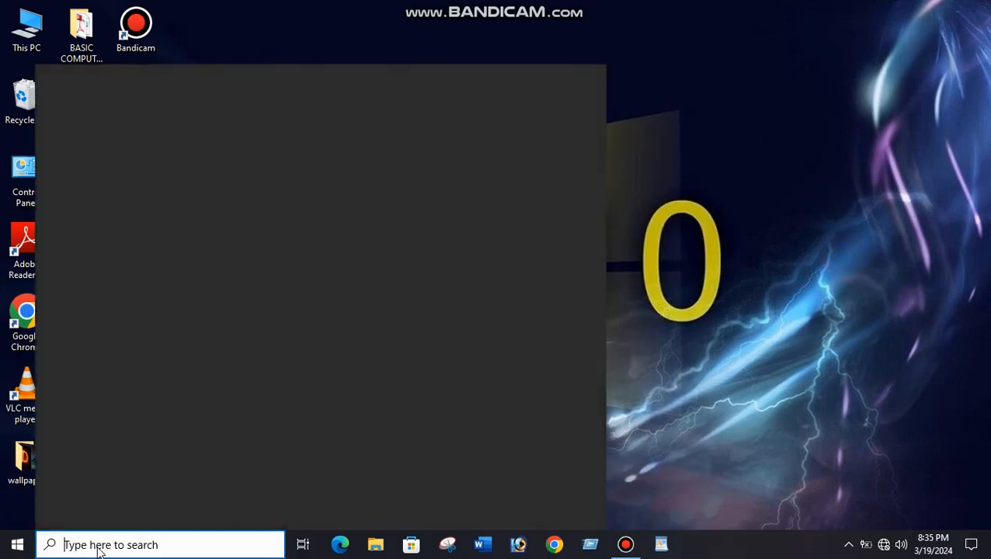
text(w)
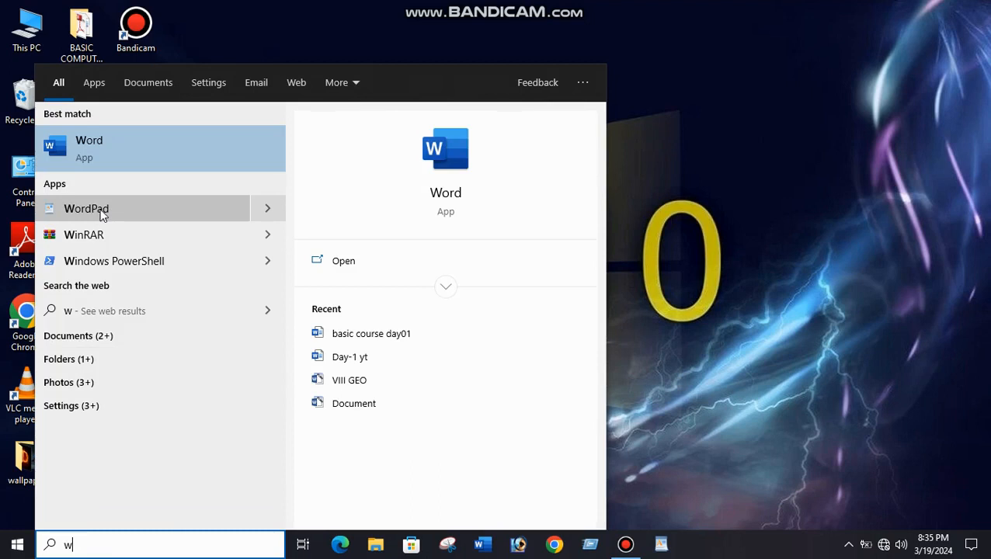
click(737, 265)
Launch WordPad from the Run dialog with the command wordpad and shift its window slightly.
click(590, 544)
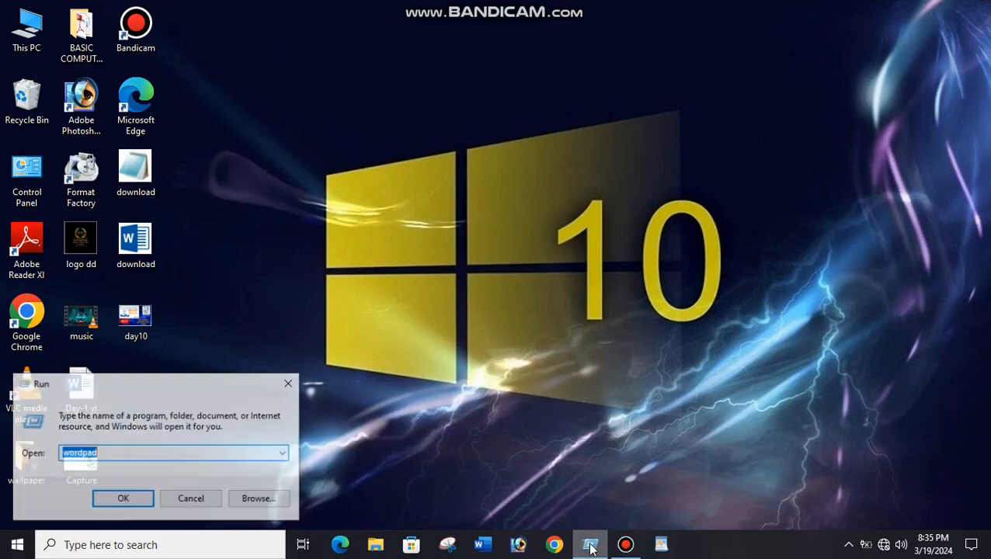
click(108, 455)
click(127, 503)
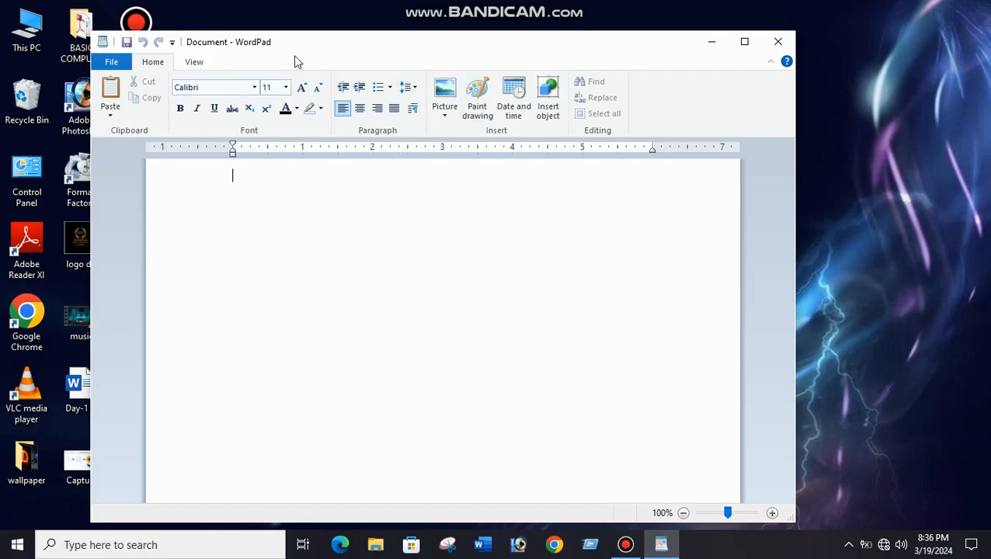
drag(320, 47, 327, 46)
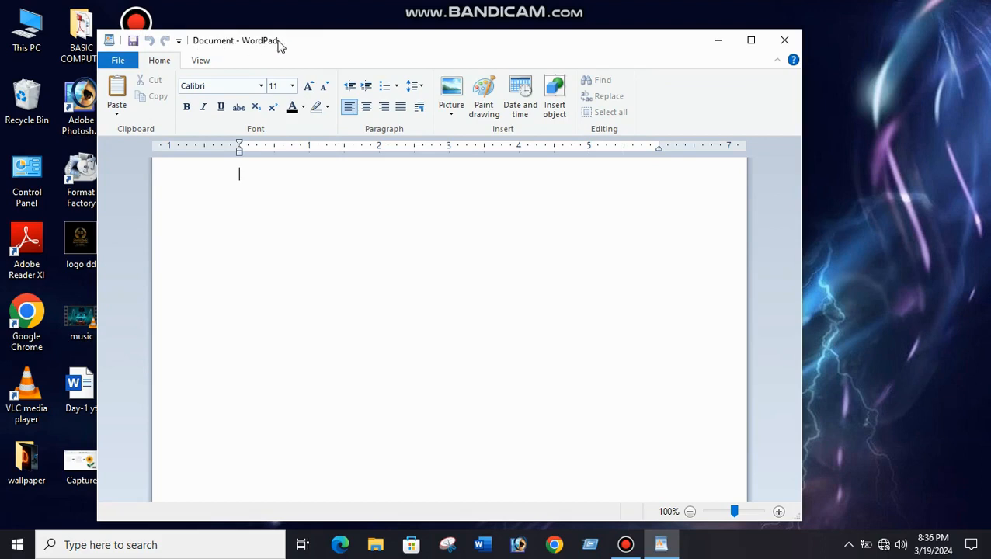
Look over WordPad's File, View and Home command groups.
click(119, 63)
click(119, 62)
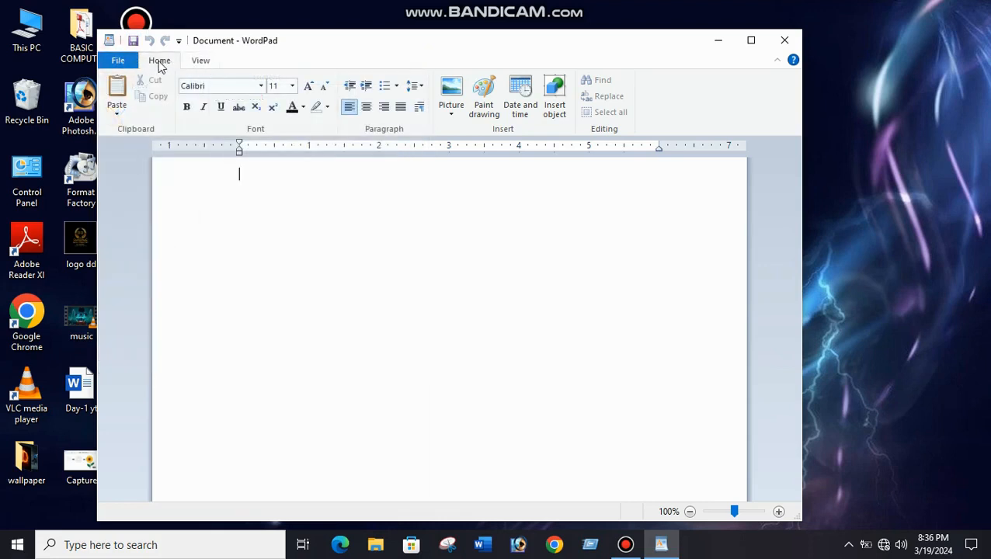
click(196, 63)
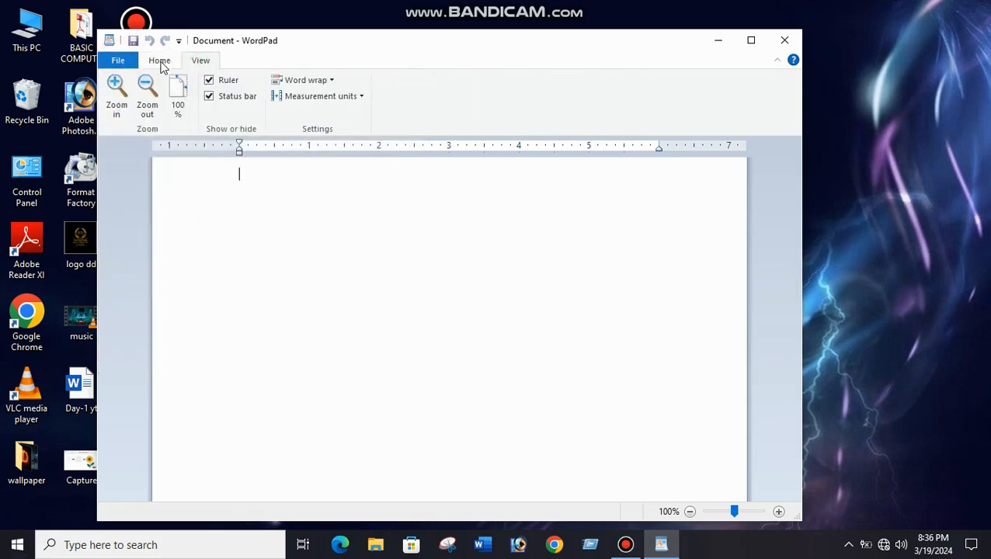
click(160, 65)
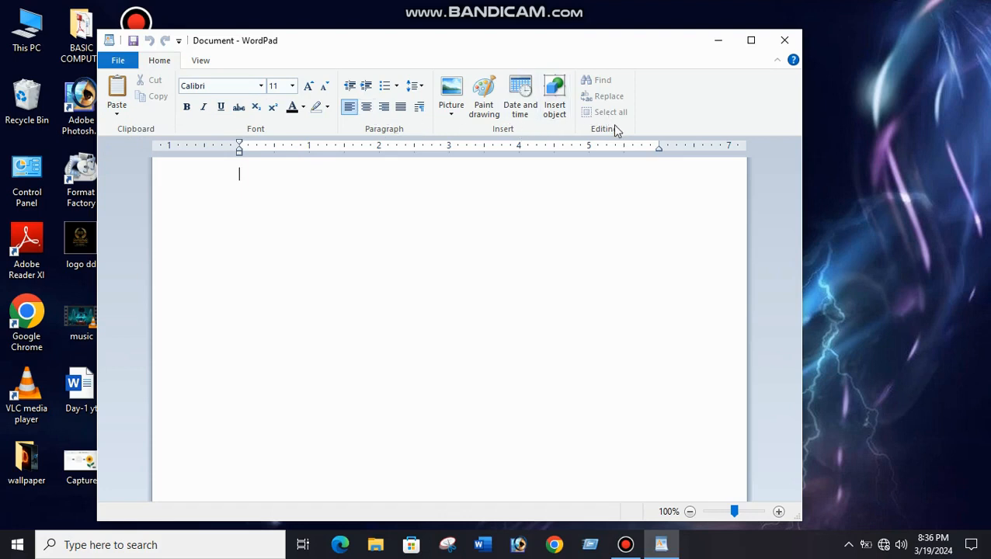
Maximize the WordPad window, restore it to its former size and make it slightly narrower.
click(751, 43)
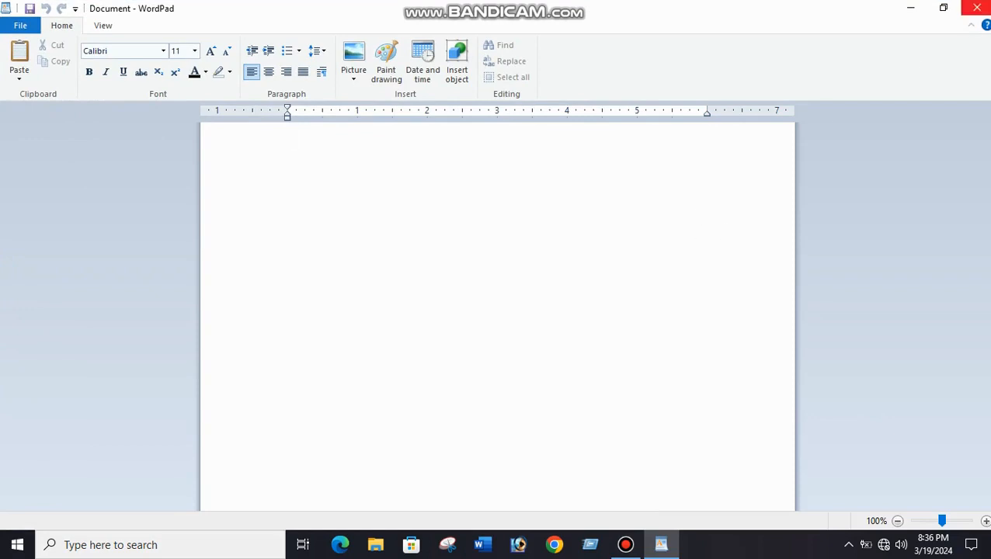
click(944, 10)
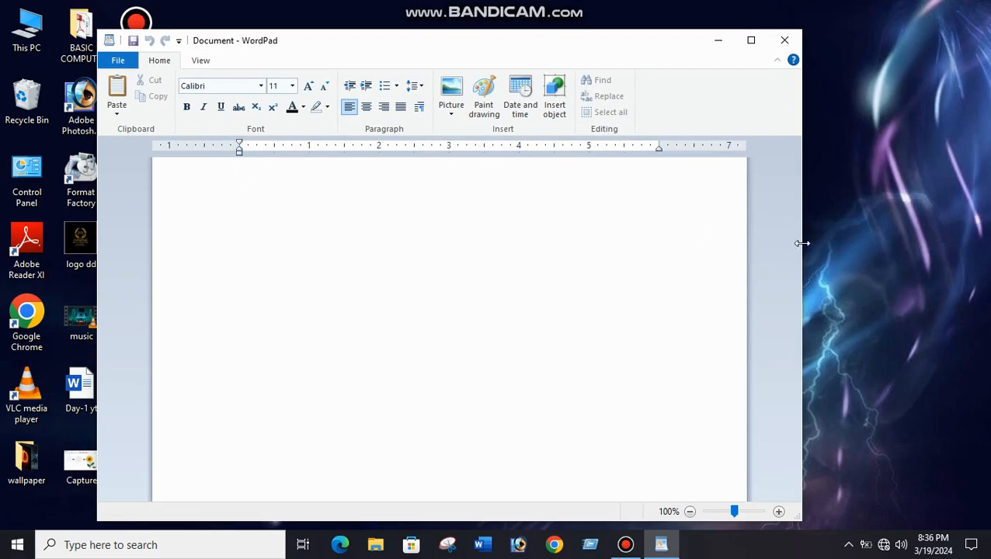
drag(802, 240, 772, 237)
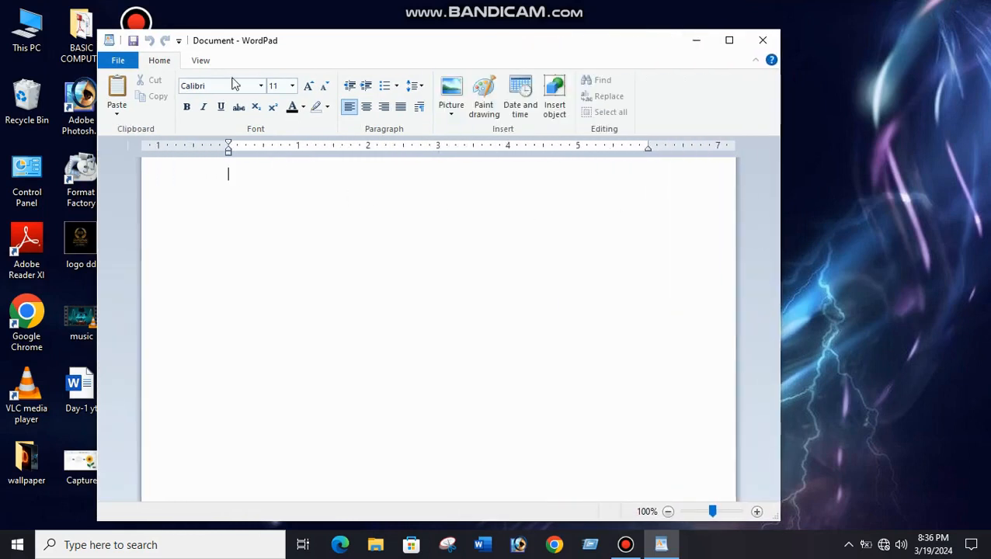
Enter the heading "Basic Computer Academy" on the first line of the blank document.
click(158, 60)
text(B)
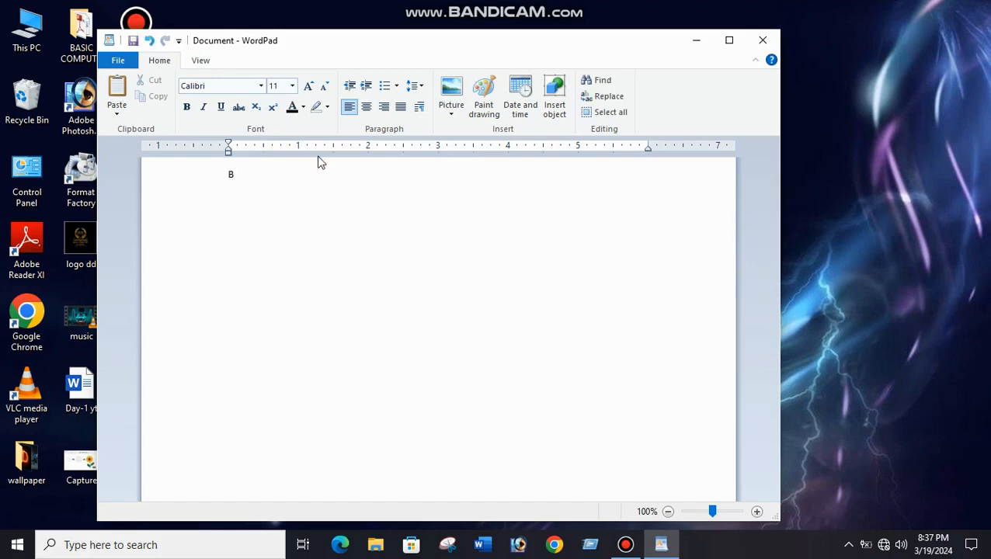
text(asic Computer Academy)
Set the font size of the whole "Basic Computer Academy" line to 28.
click(347, 175)
drag(347, 175, 239, 178)
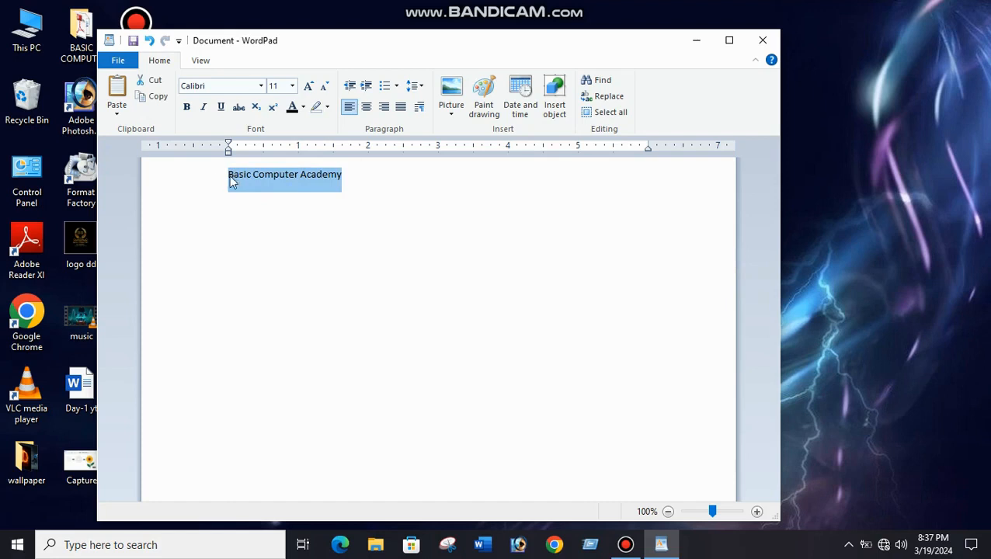
click(293, 87)
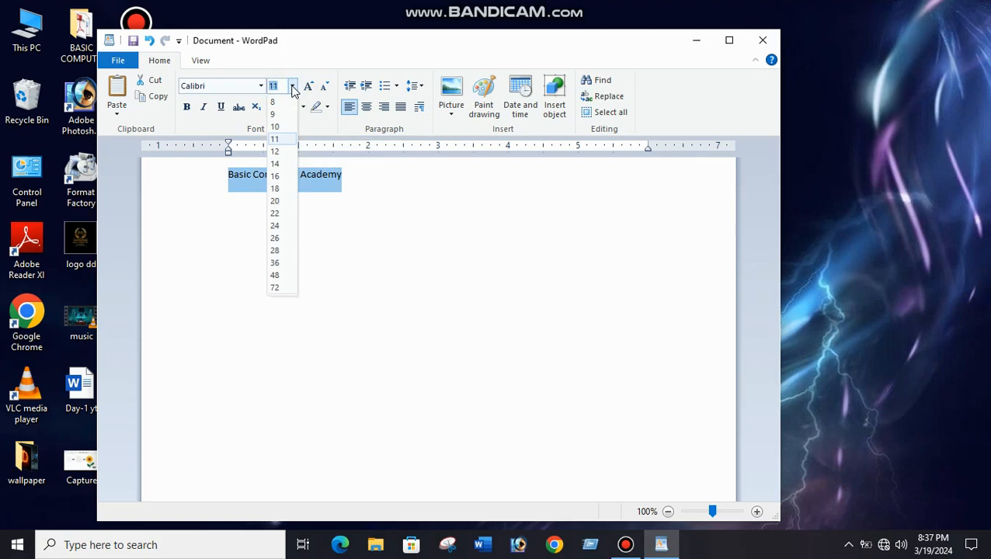
click(277, 250)
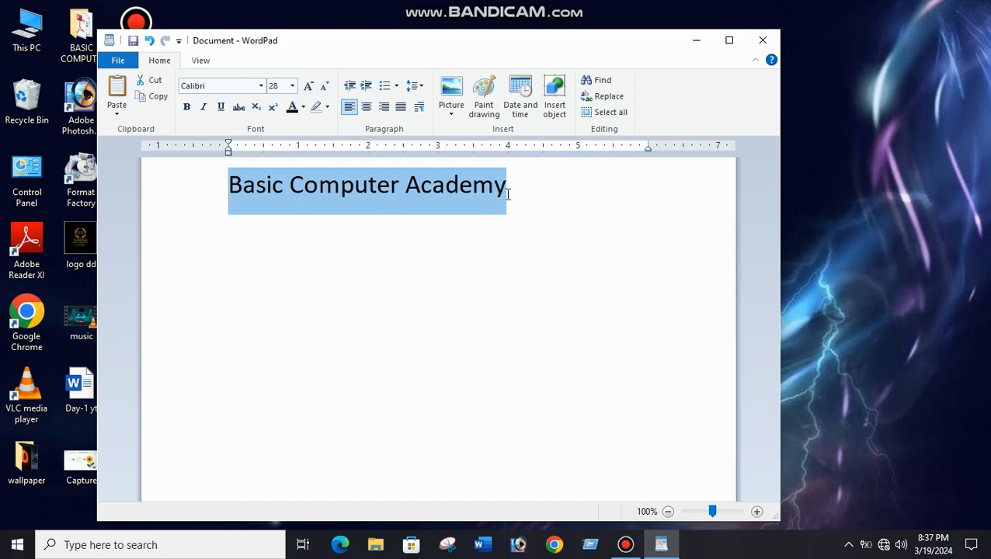
Enlarge the heading with Grow font up to size 72.
click(308, 86)
click(308, 87)
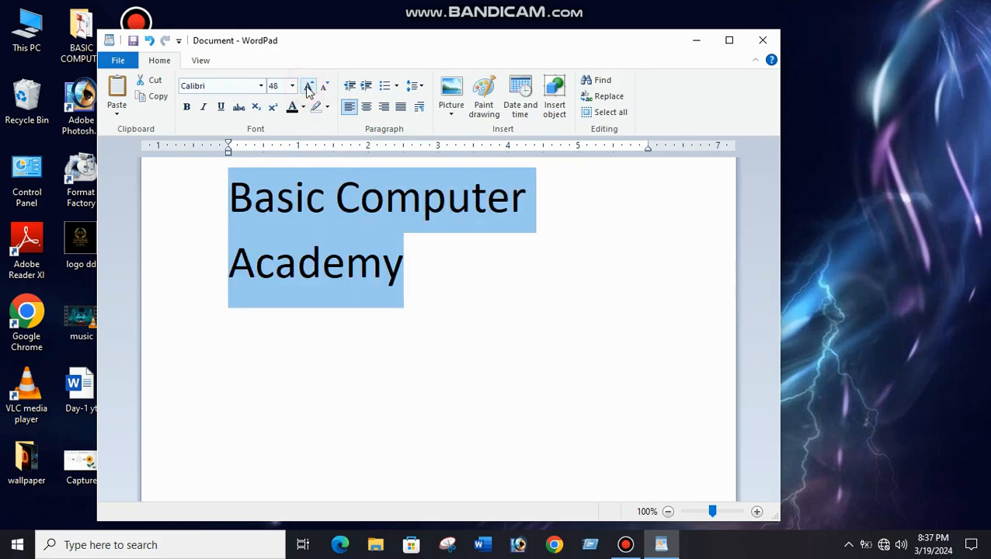
click(308, 87)
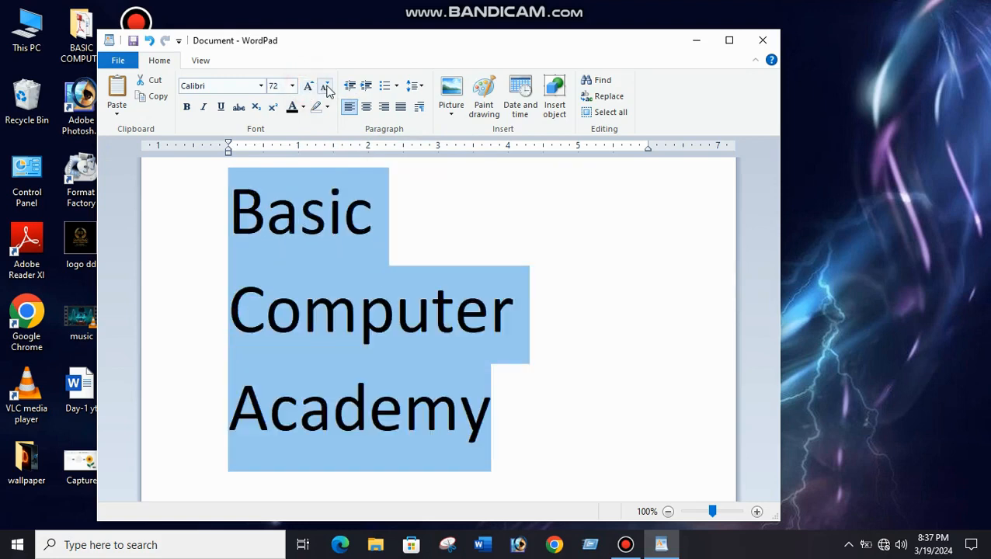
Reduce the heading with Shrink font down to size 24.
click(326, 87)
click(326, 87)
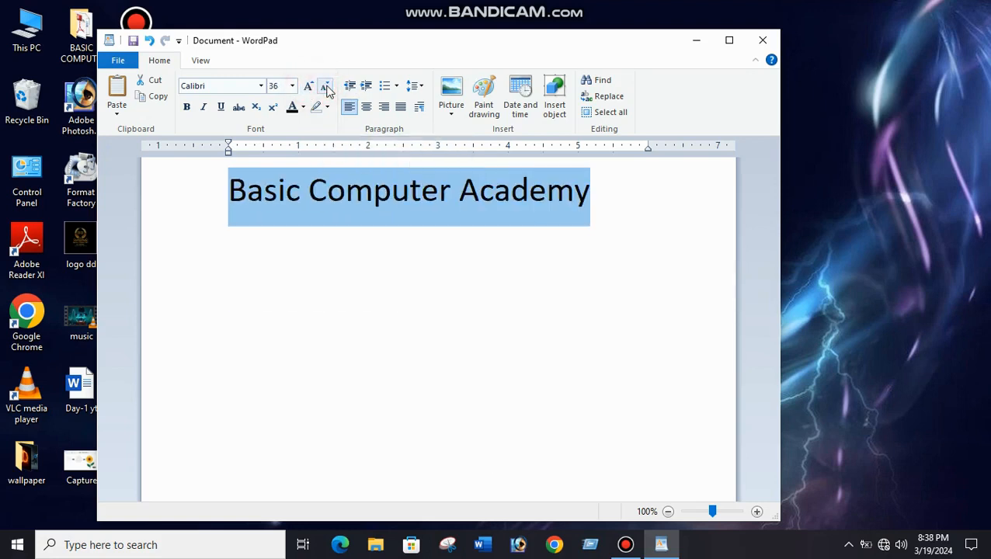
click(326, 87)
click(325, 87)
click(326, 87)
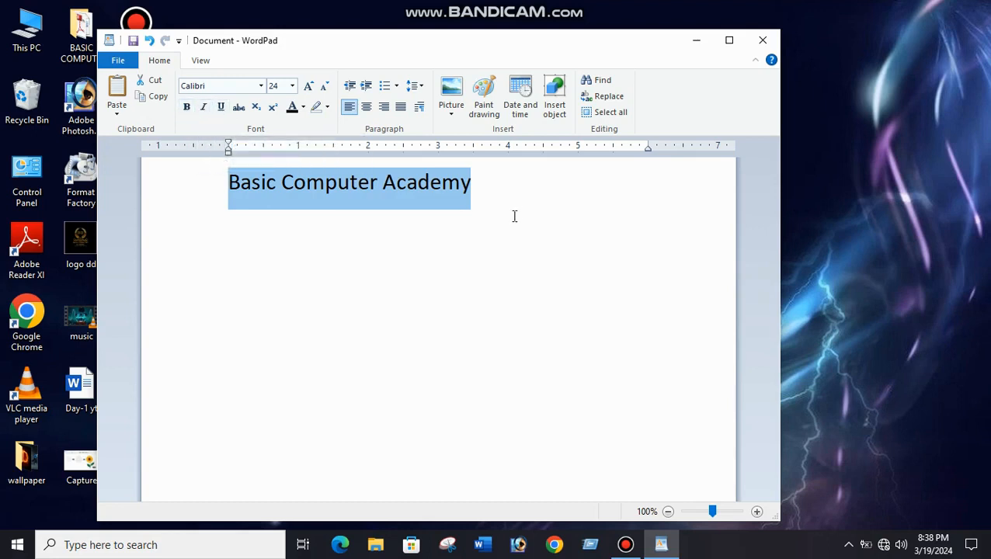
Toggle bold on the heading "Basic Computer Academy", leaving it on.
click(186, 108)
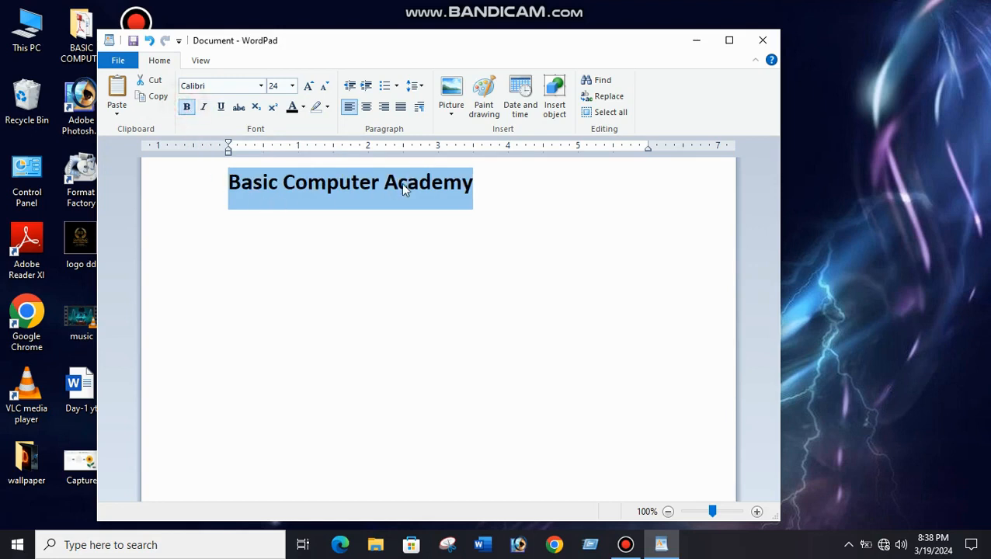
click(187, 108)
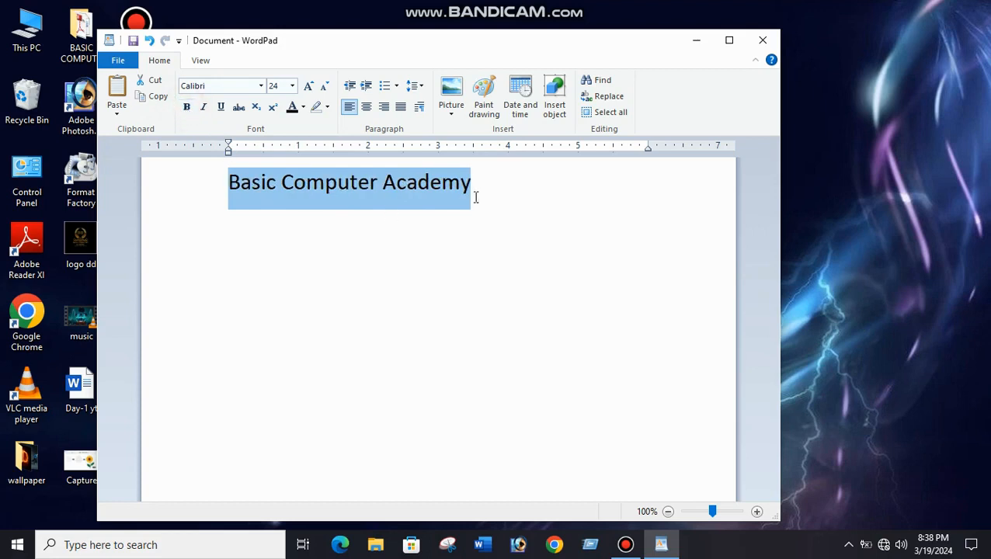
click(186, 108)
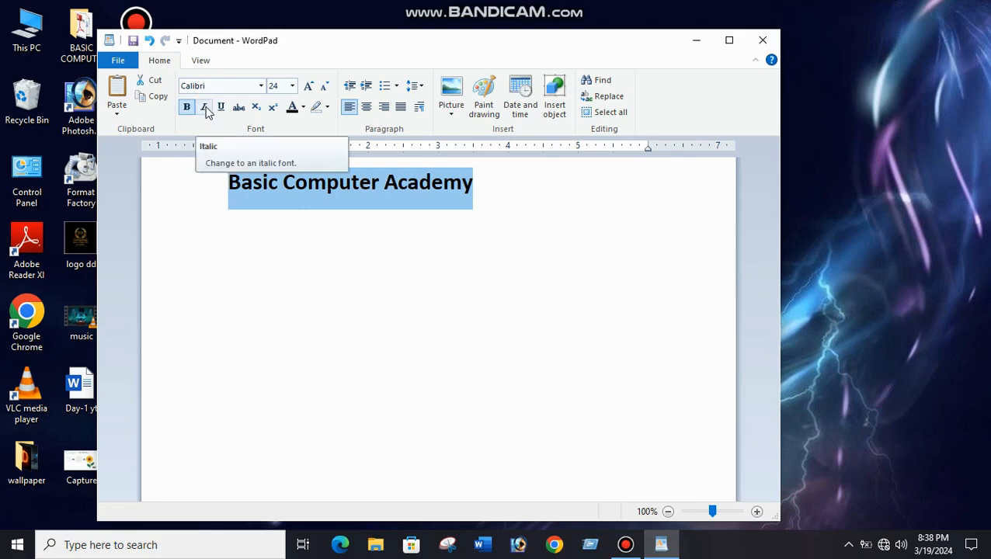
Try italic on the heading twice, removing it each time.
click(205, 108)
click(205, 108)
click(205, 108)
click(205, 108)
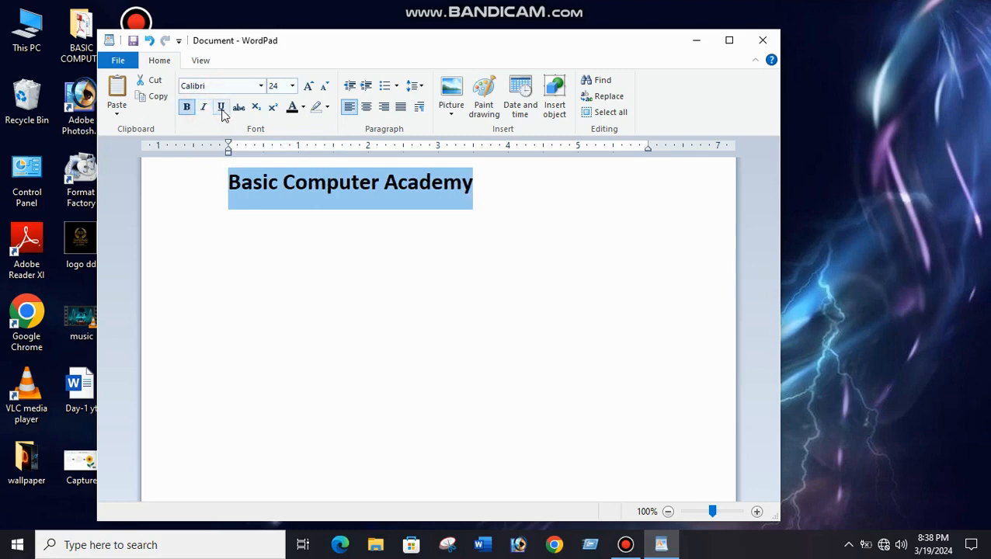
Underline the heading "Basic Computer Academy" and remove its bold formatting.
click(221, 108)
click(222, 108)
click(222, 108)
click(187, 107)
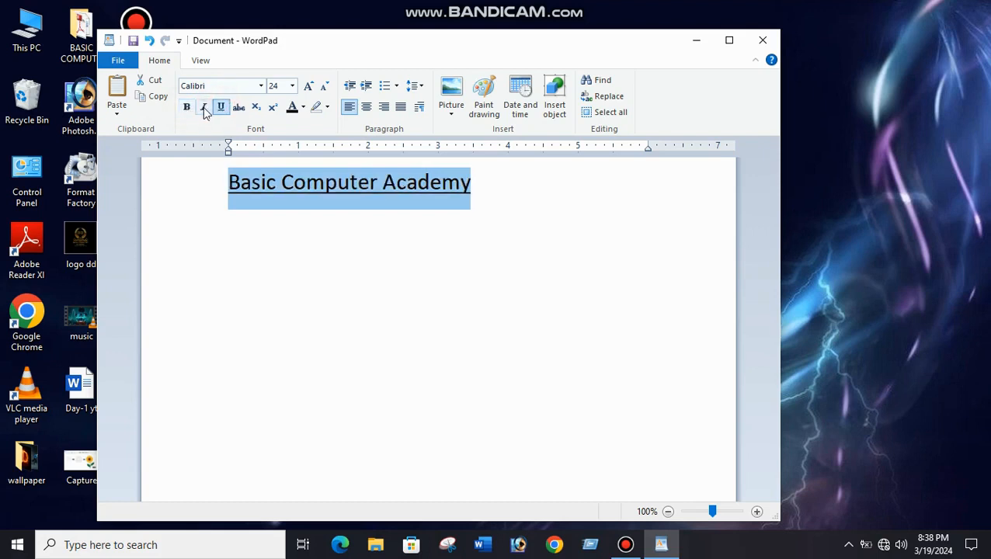
Try italic on the heading again, remove it, and toggle the underline until it is off.
click(204, 108)
click(204, 107)
click(221, 109)
click(222, 109)
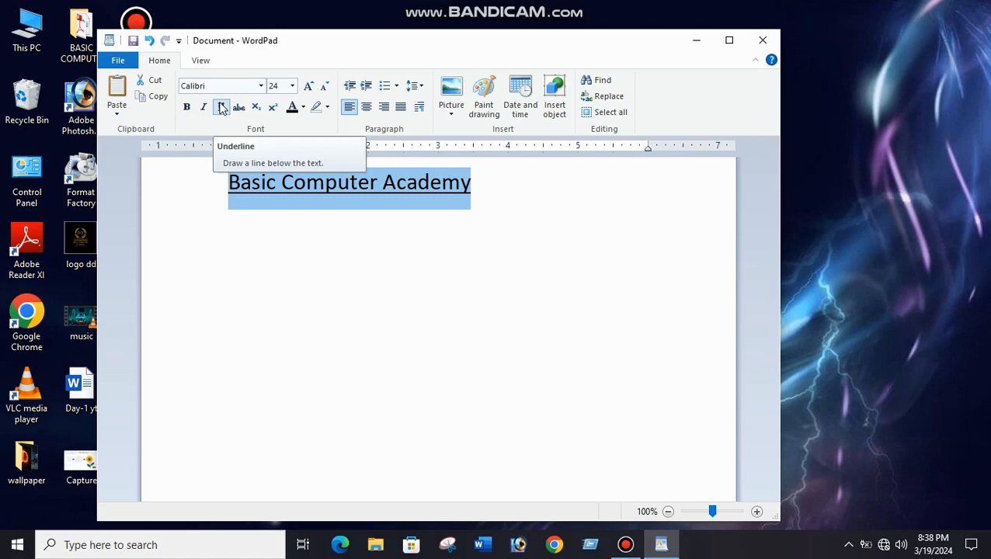
click(221, 109)
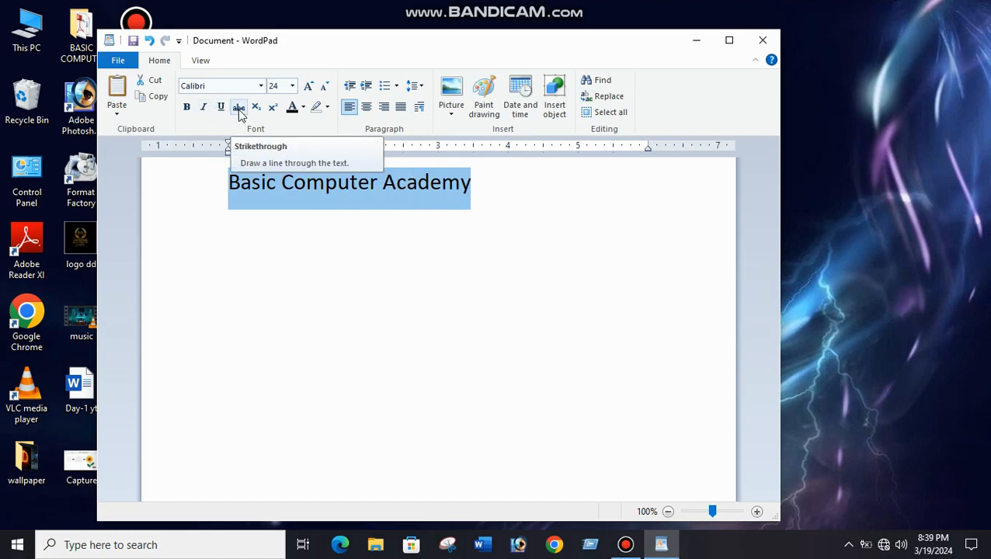
Add an extra u to "Computer" in the heading and an extra space before "Academy".
click(369, 185)
click(343, 183)
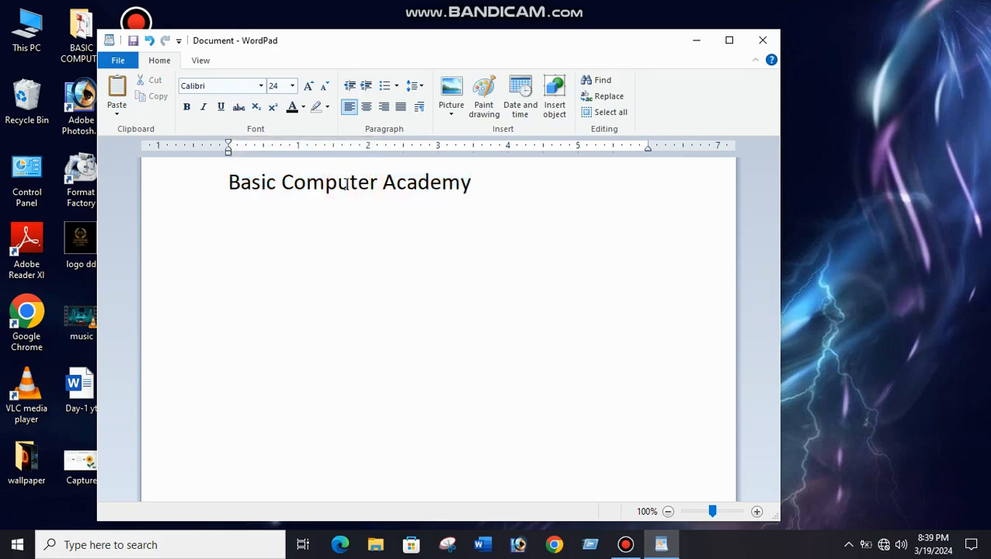
text(u)
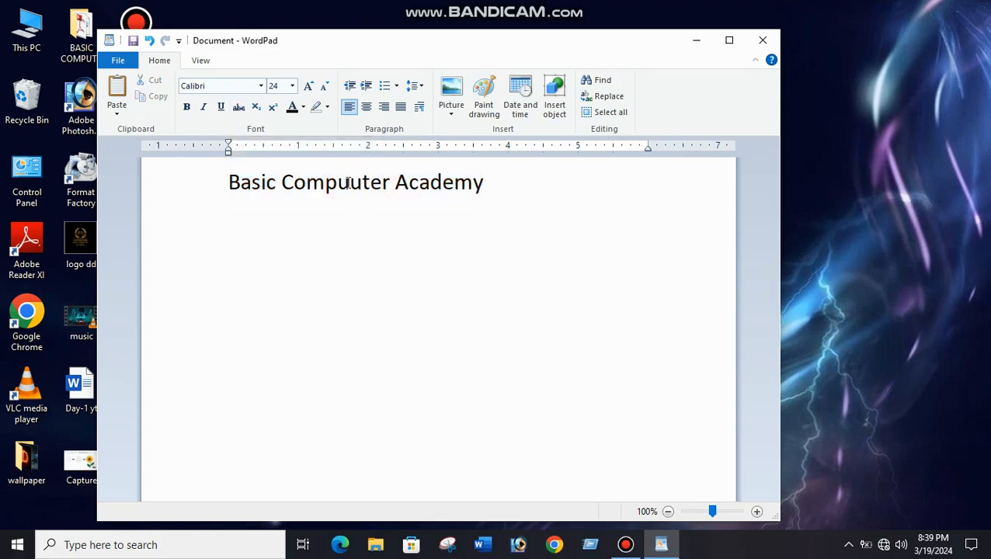
click(393, 186)
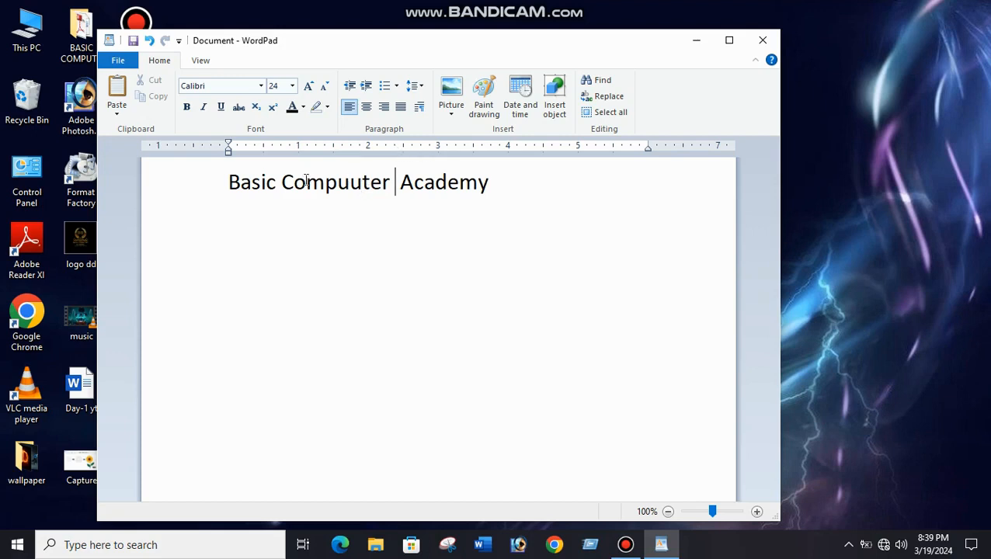
Strike through the misspelled "Compuuter" in the heading and insert "Computer" between it and "Academy".
drag(282, 182, 393, 185)
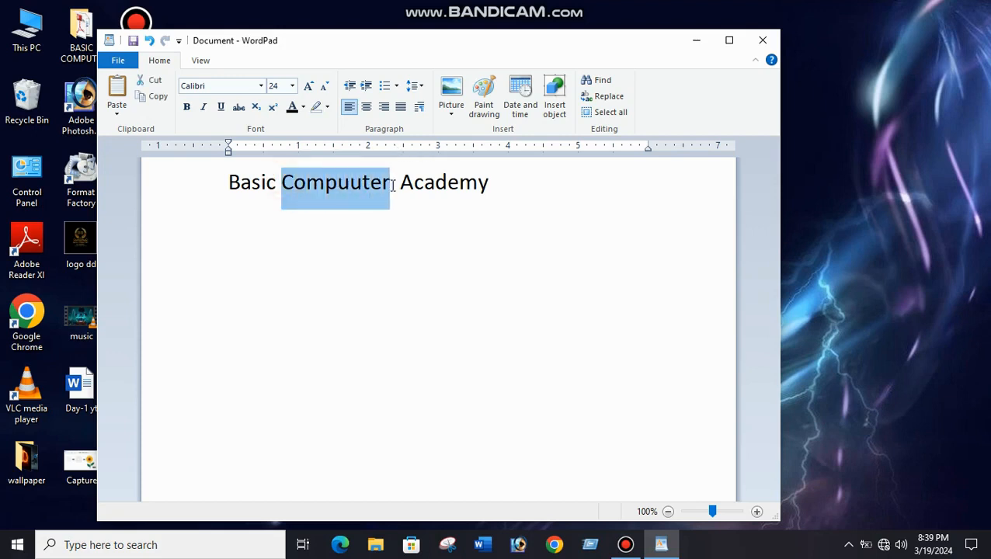
click(241, 108)
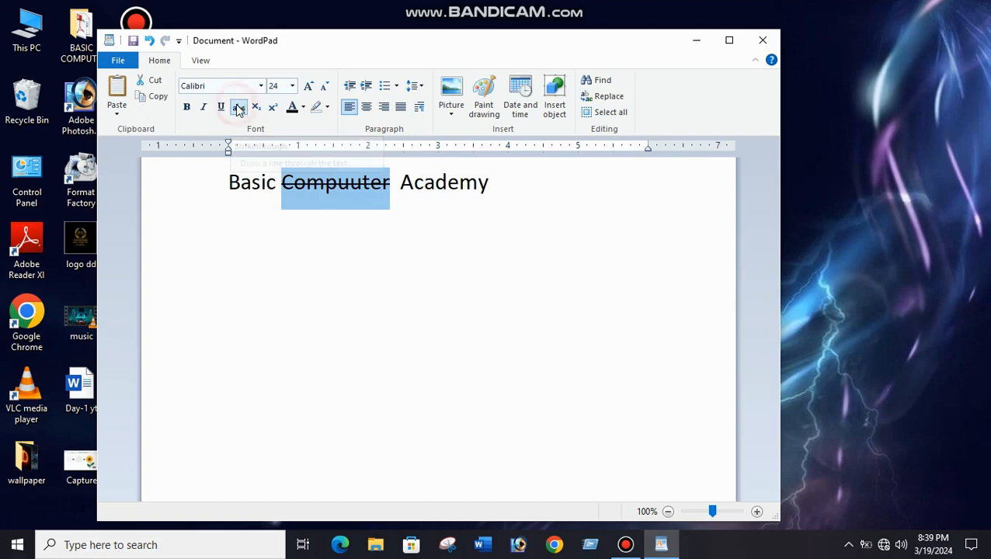
click(392, 187)
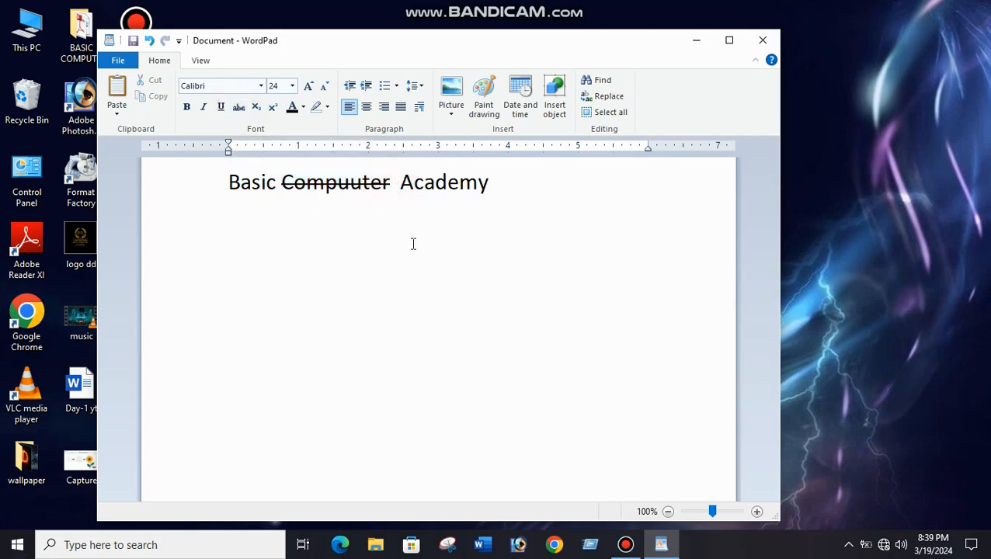
text(Compute)
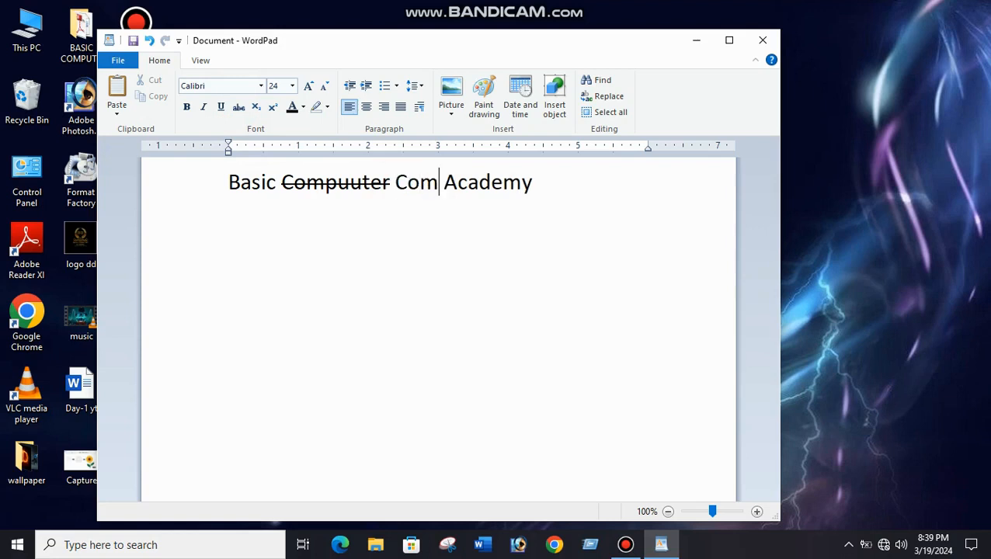
text(r)
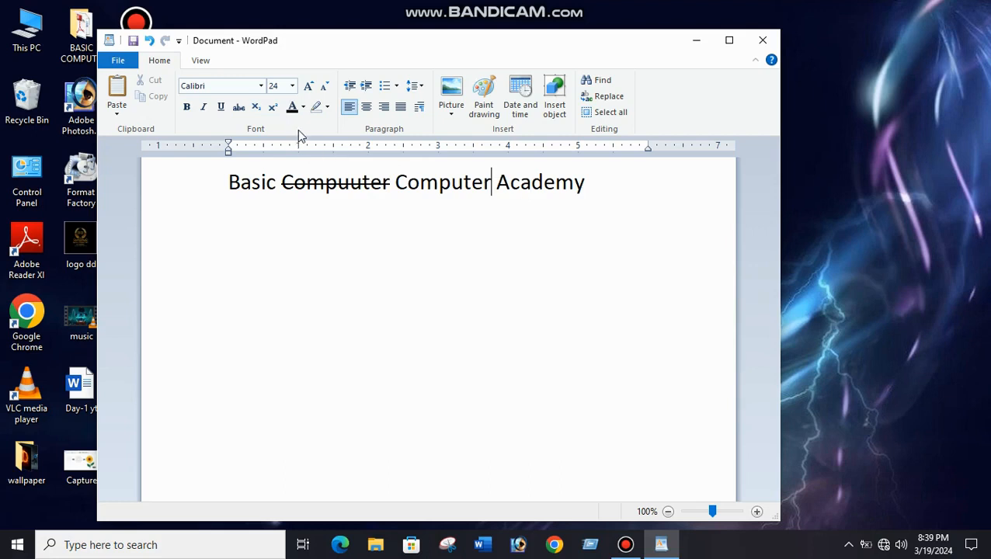
Try the Bauhaus 93 font on the whole heading and change it to a Bahnschrift SemiBold font.
drag(594, 186, 188, 183)
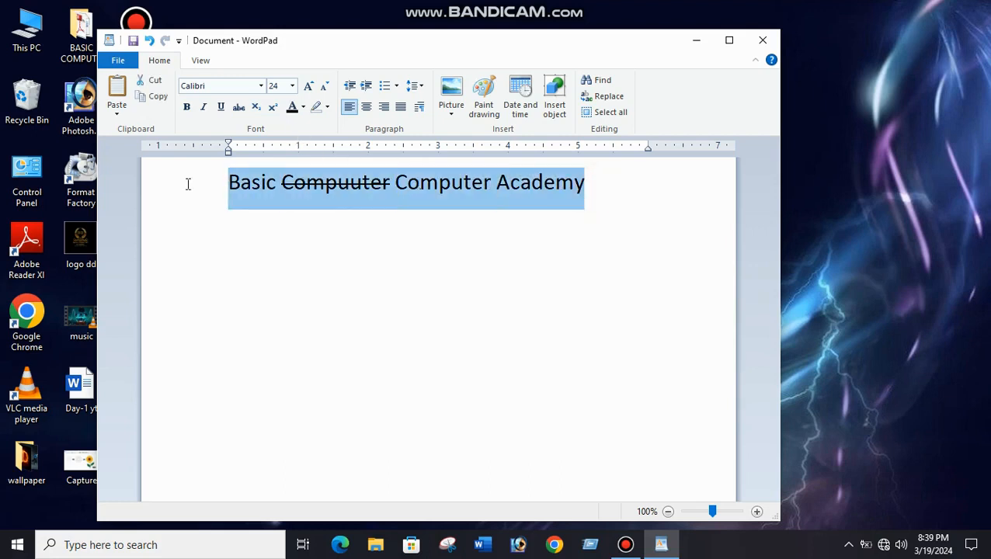
click(260, 87)
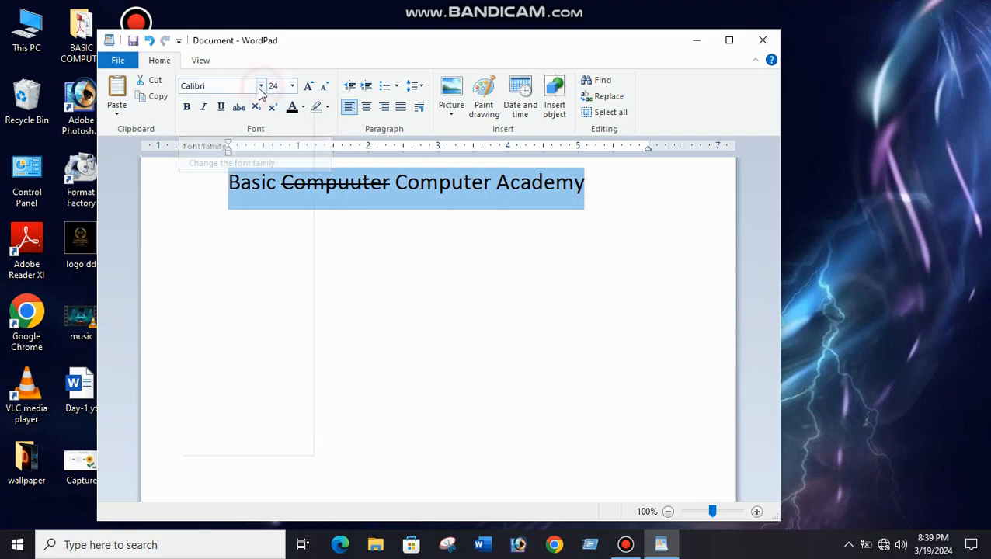
click(202, 175)
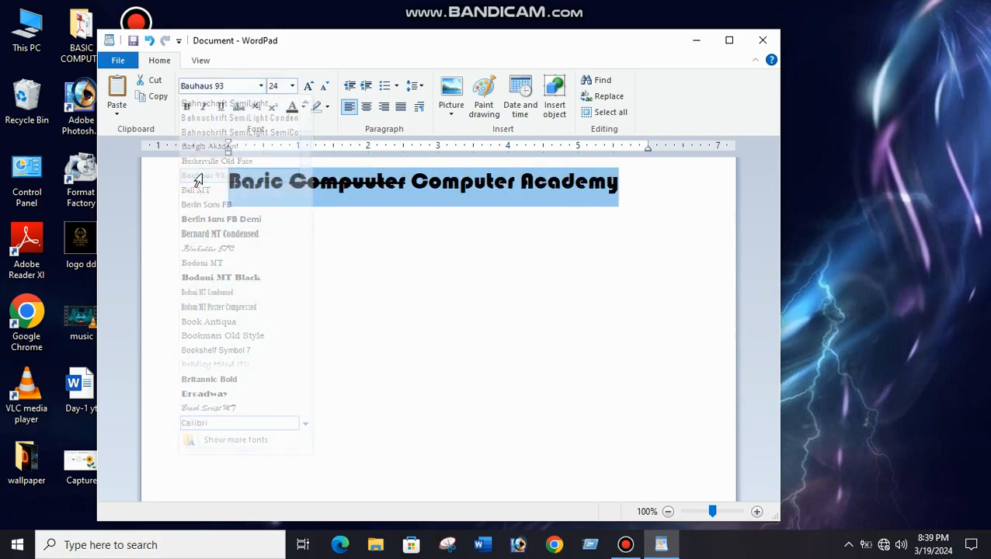
click(261, 85)
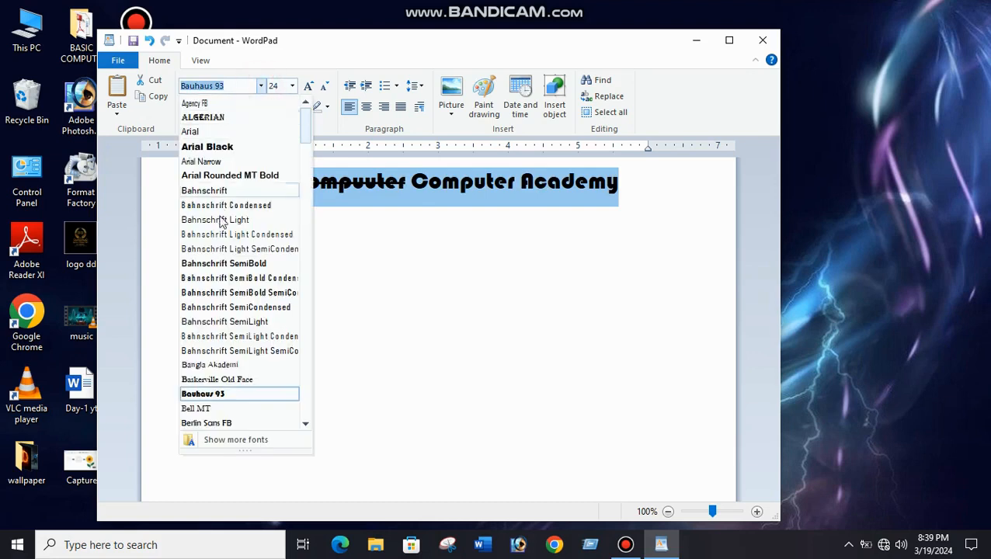
click(215, 272)
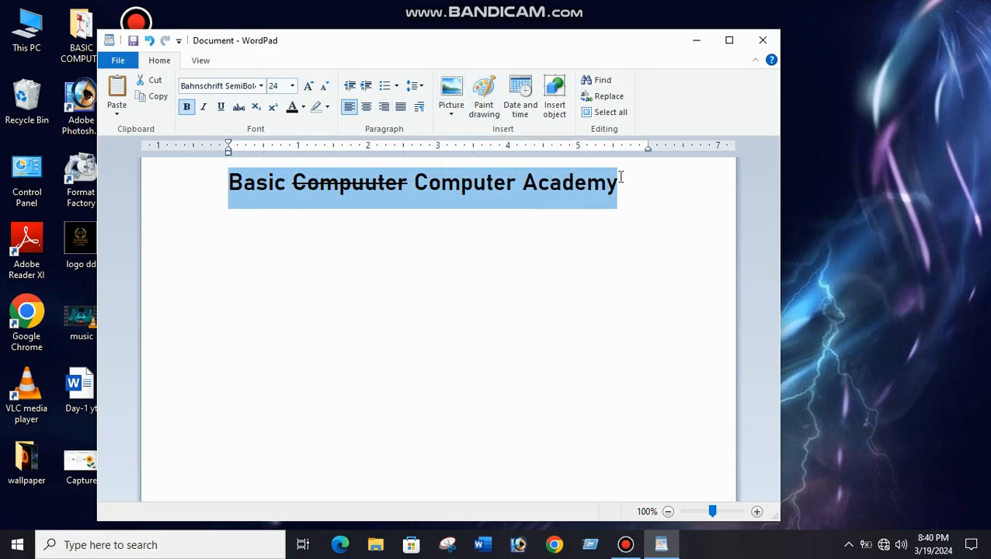
Change the text color of the whole heading to red.
click(304, 108)
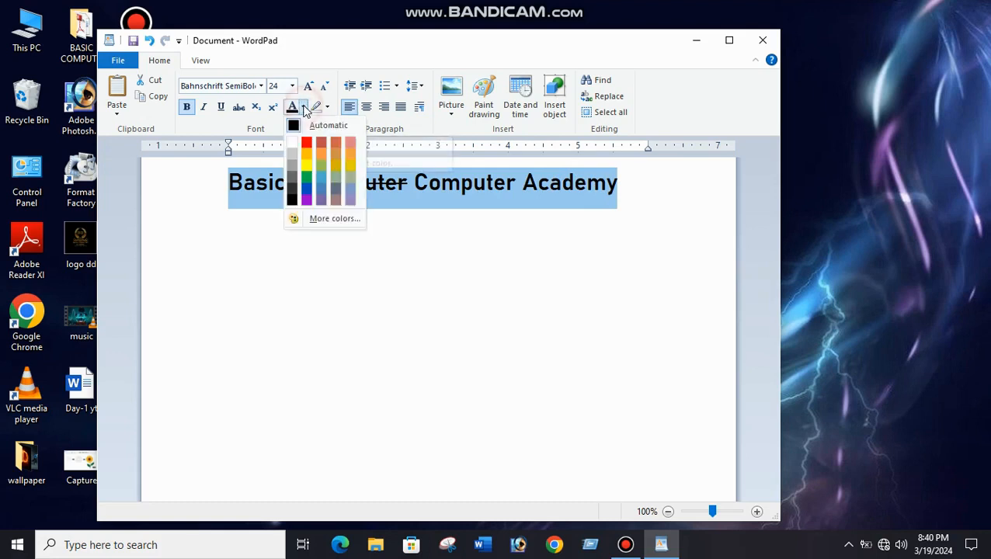
click(308, 142)
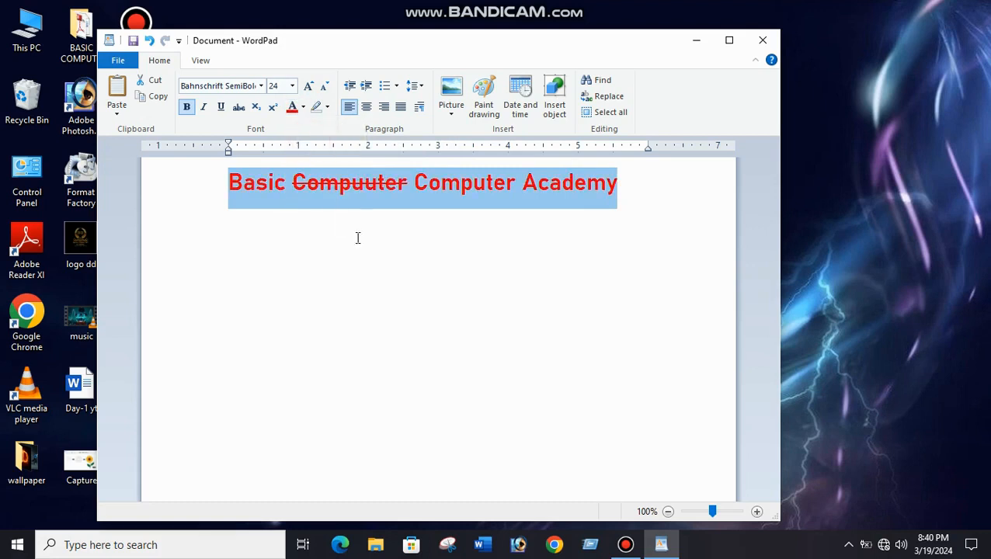
click(605, 204)
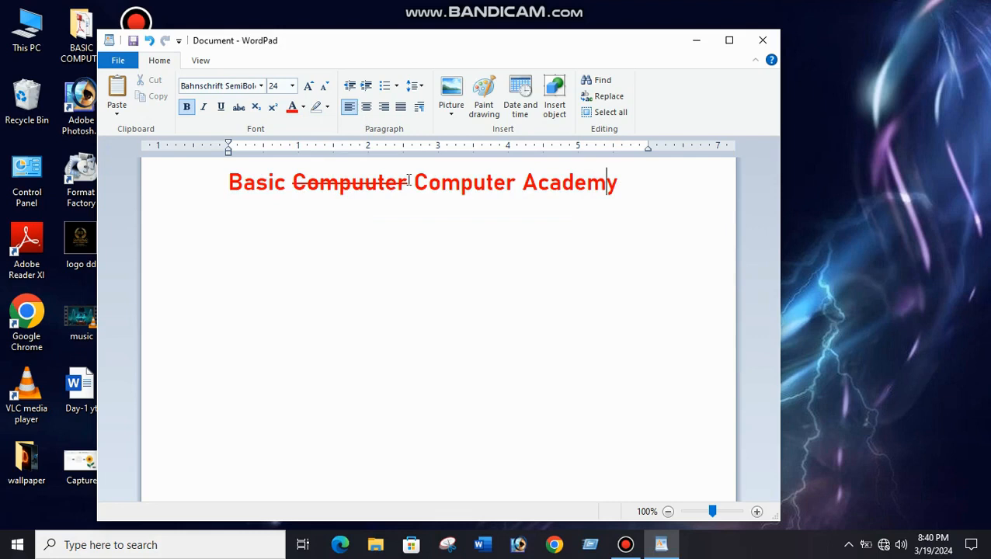
Color the words "Computer Academy" in the heading blue.
drag(410, 181, 621, 190)
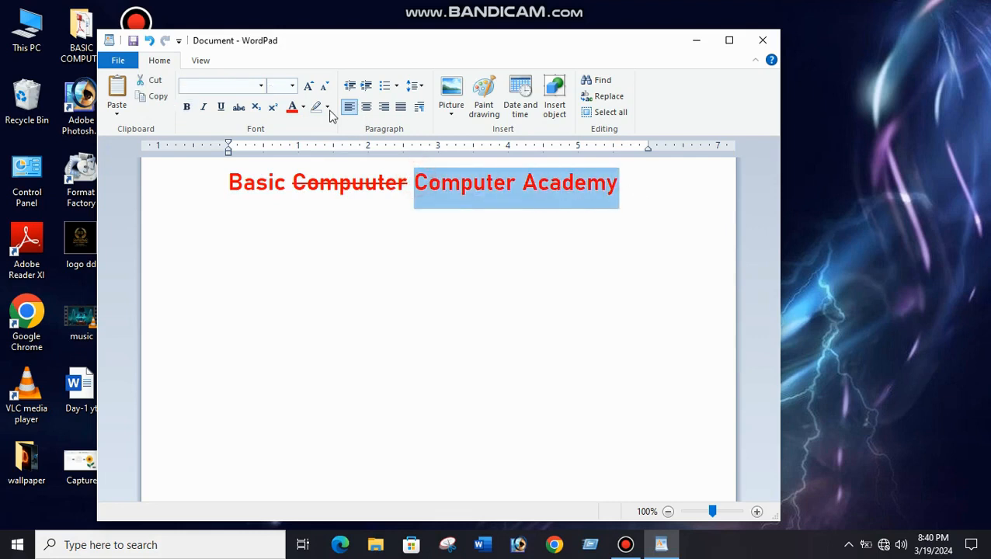
click(302, 108)
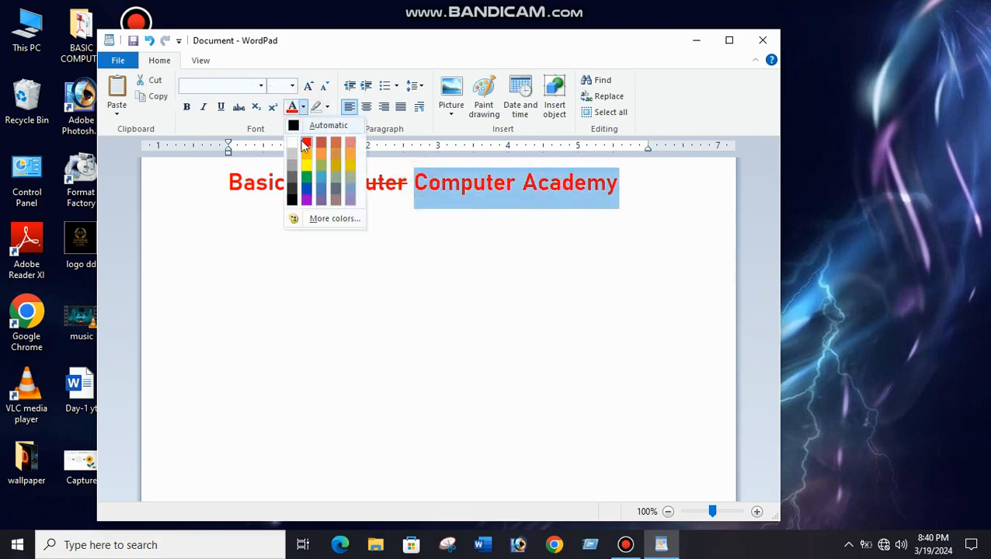
click(306, 187)
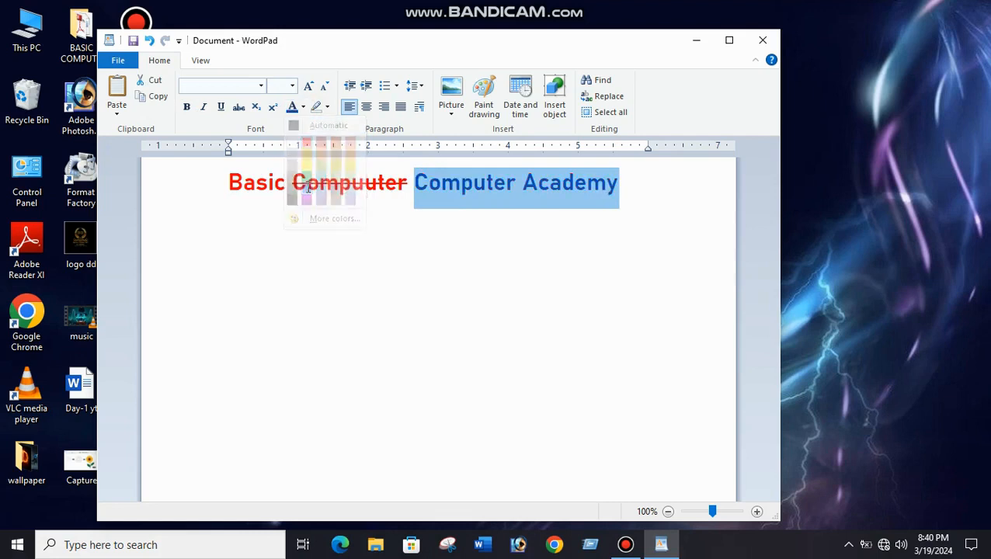
click(586, 235)
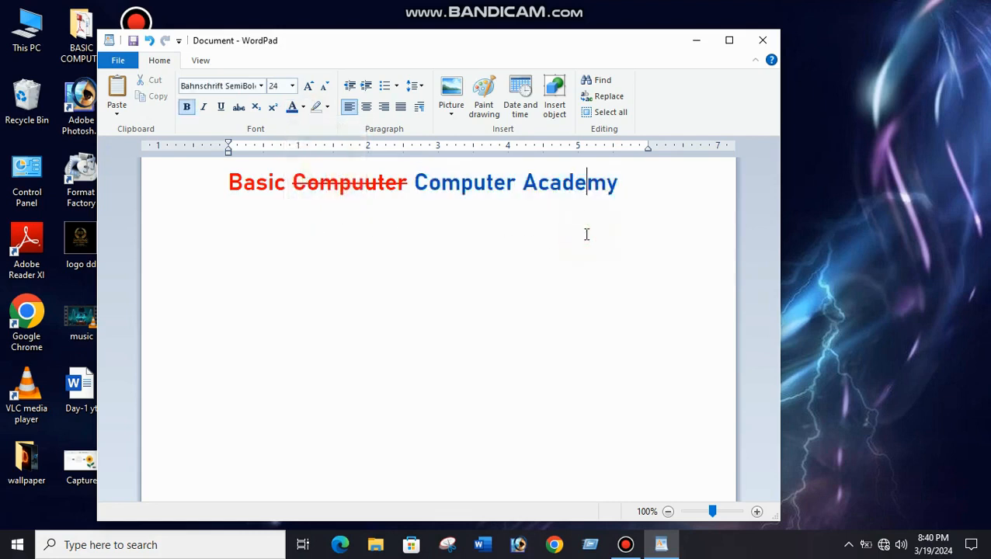
Apply the same blue text color to the word "Basic" at the start of the heading.
triple_click(230, 184)
click(281, 197)
drag(286, 185, 219, 185)
click(292, 108)
click(336, 238)
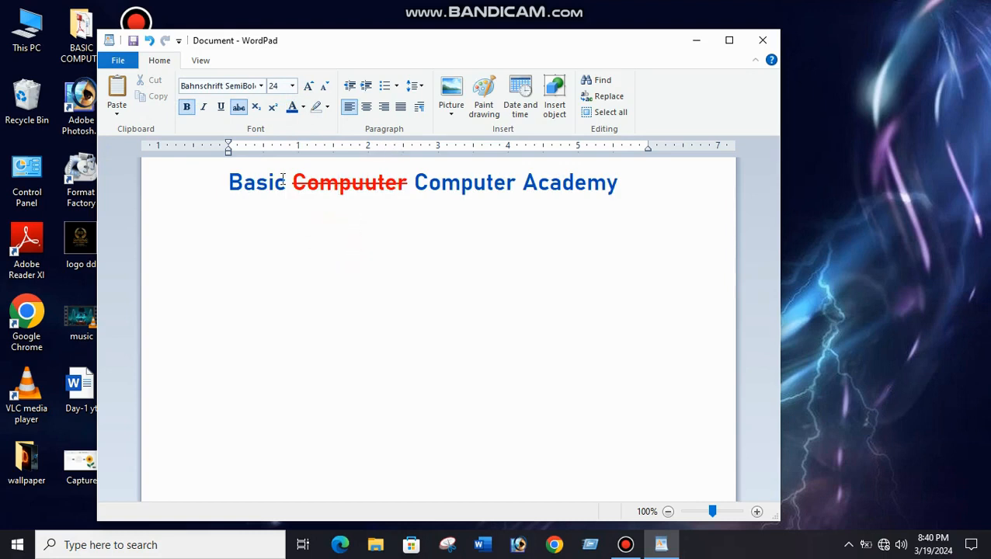
Copy the whole heading line and paste it below, leaving one blank line in between.
click(197, 188)
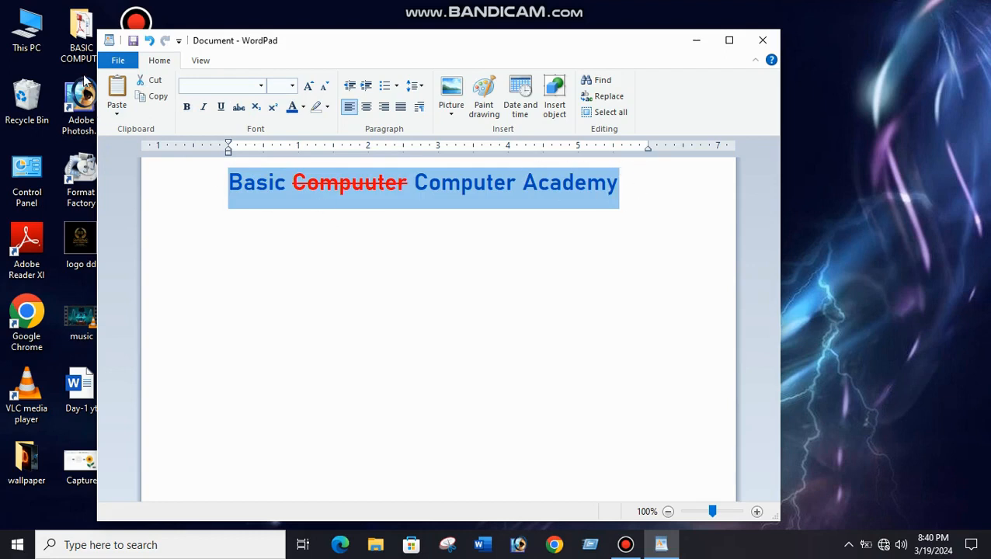
click(153, 99)
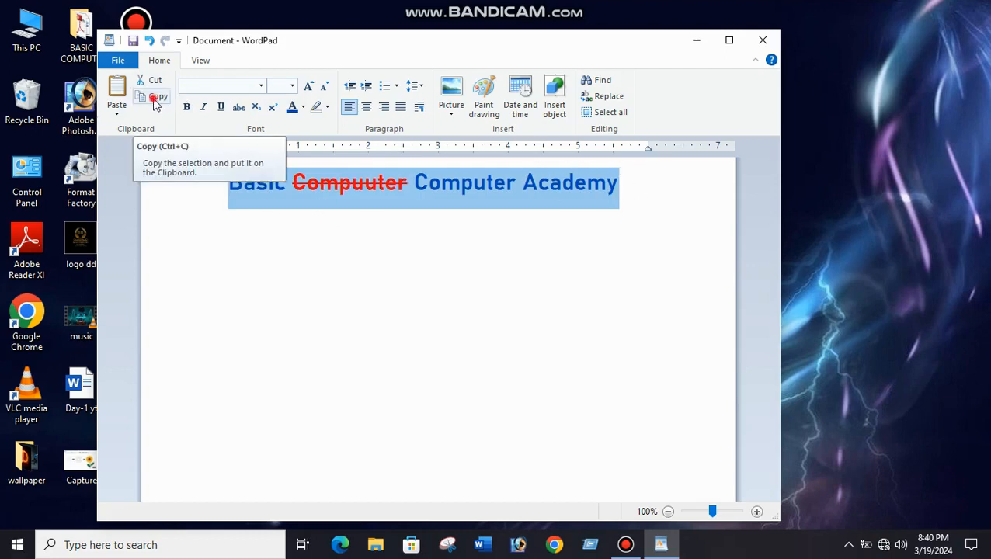
click(624, 192)
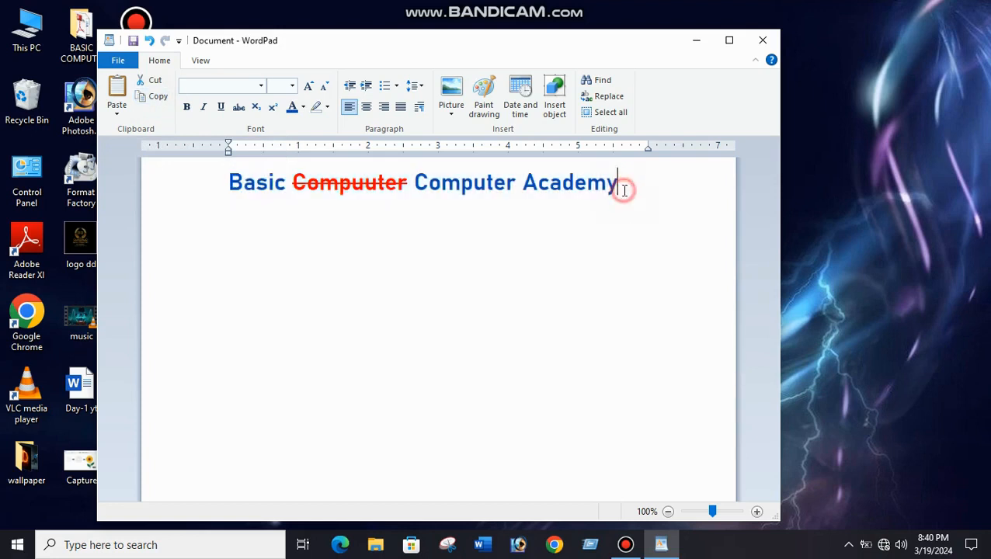
click(528, 233)
click(626, 182)
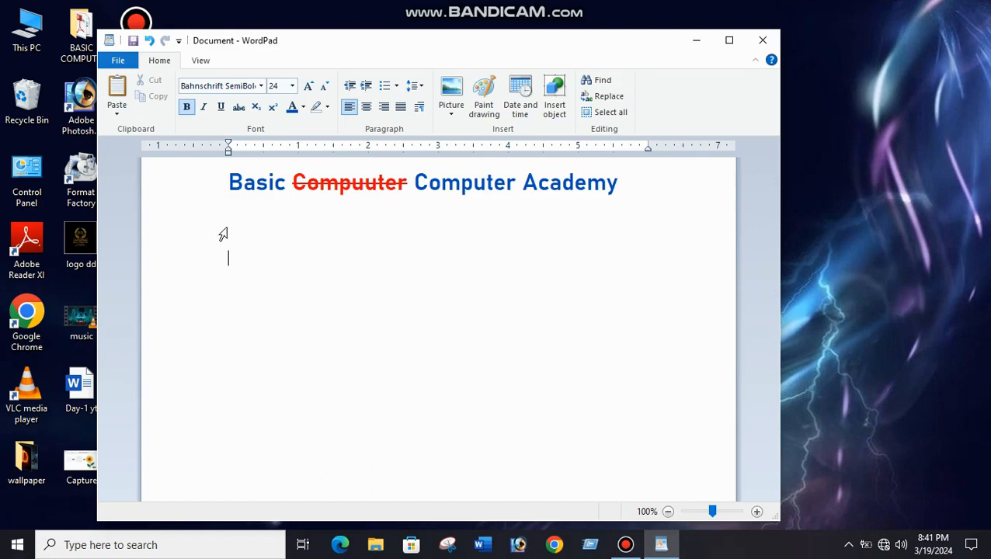
click(117, 90)
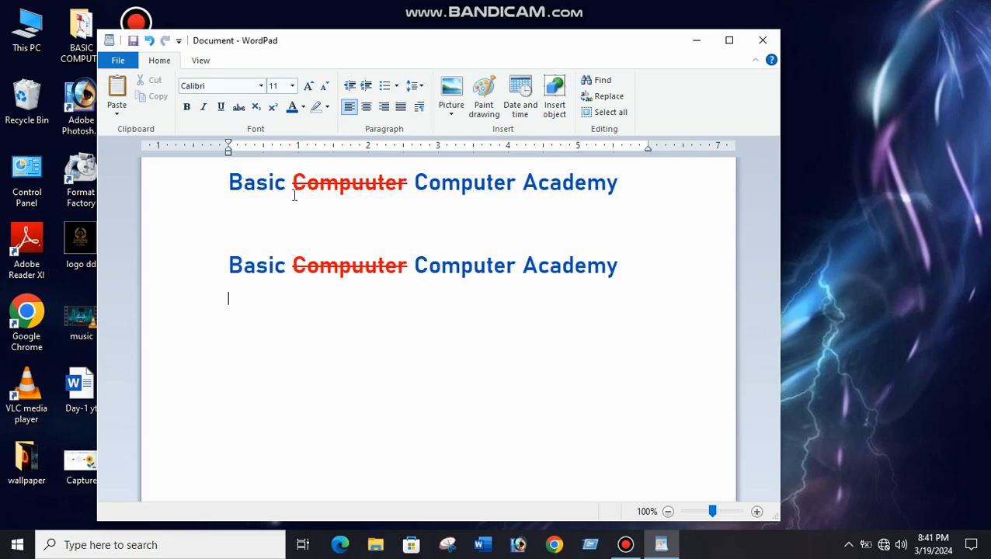
Paste three more copies of the heading line below the first pasted copy.
click(118, 88)
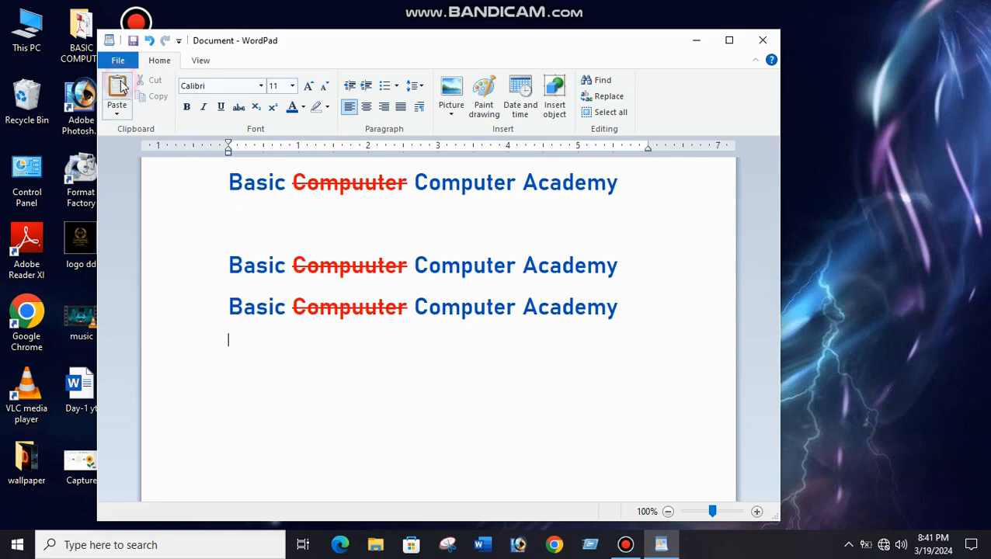
click(119, 88)
click(119, 88)
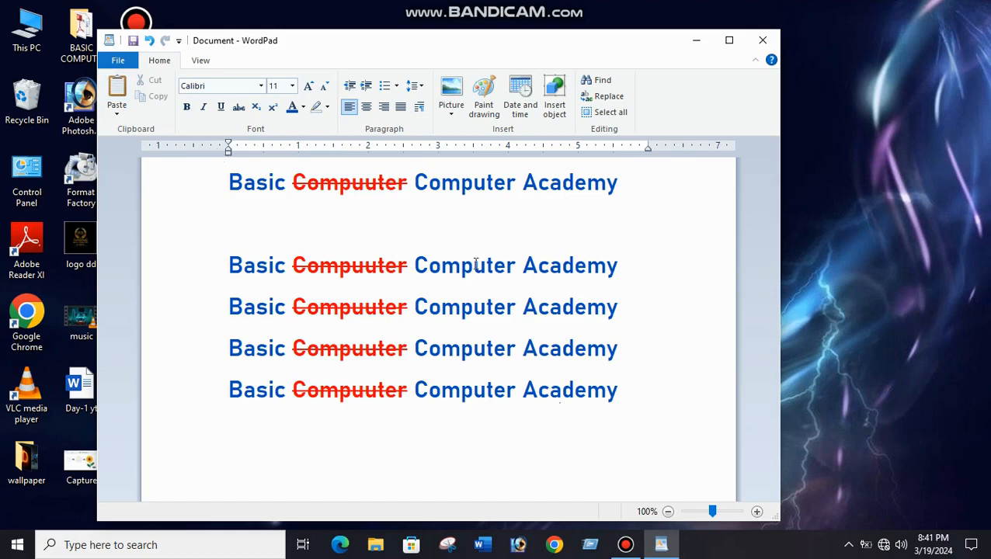
Cut the struck-through "Compuuter" from the first pasted line and paste it three times on the blank line above.
drag(414, 268, 458, 280)
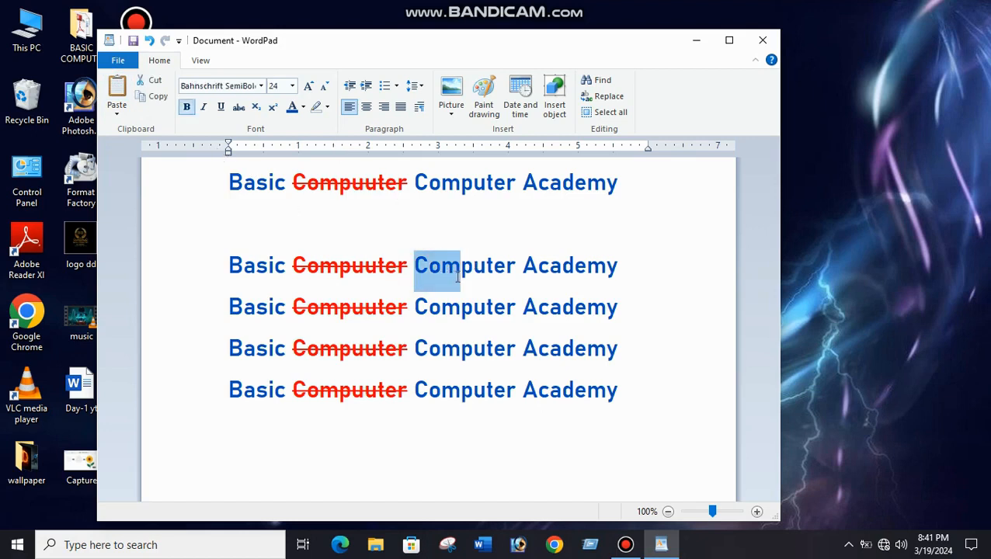
drag(298, 265, 410, 272)
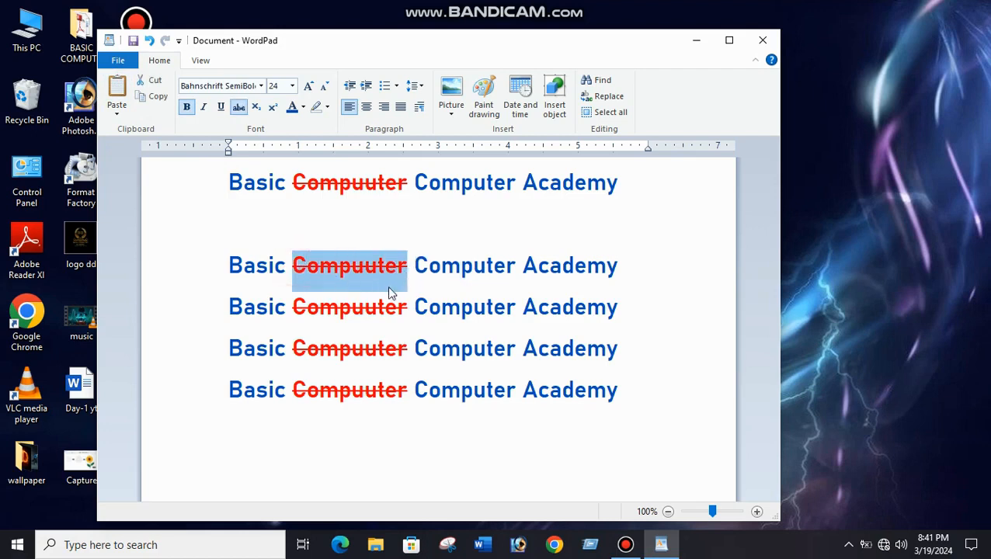
click(153, 82)
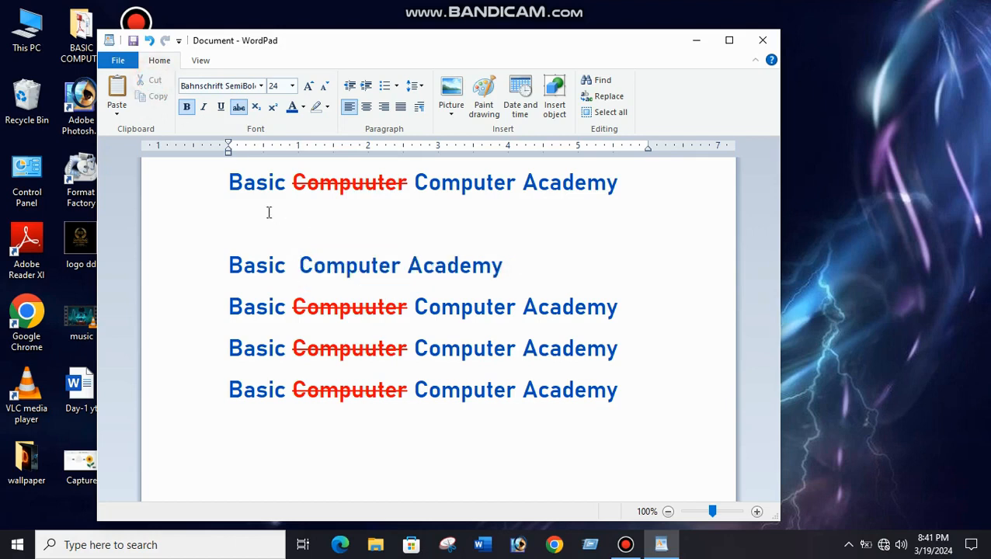
click(238, 218)
click(117, 88)
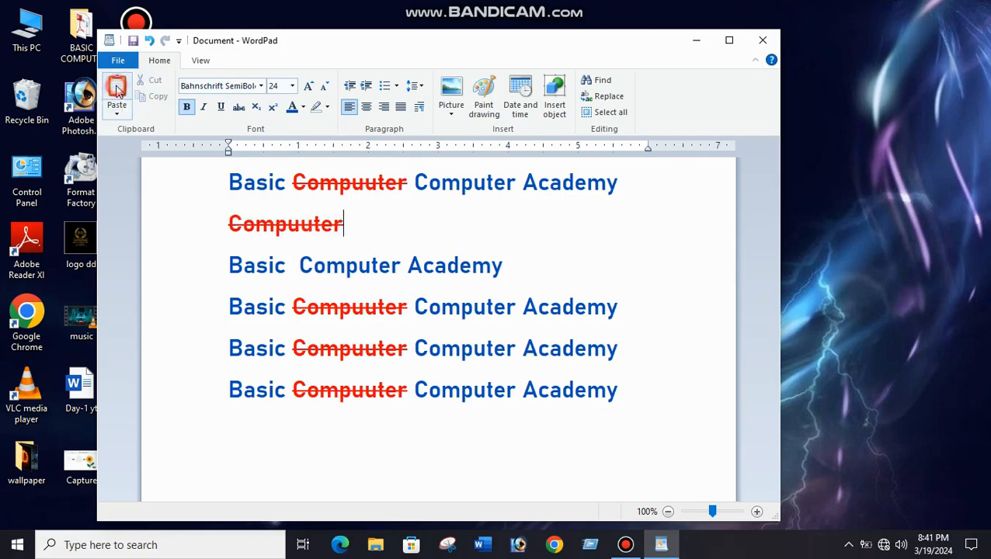
click(118, 89)
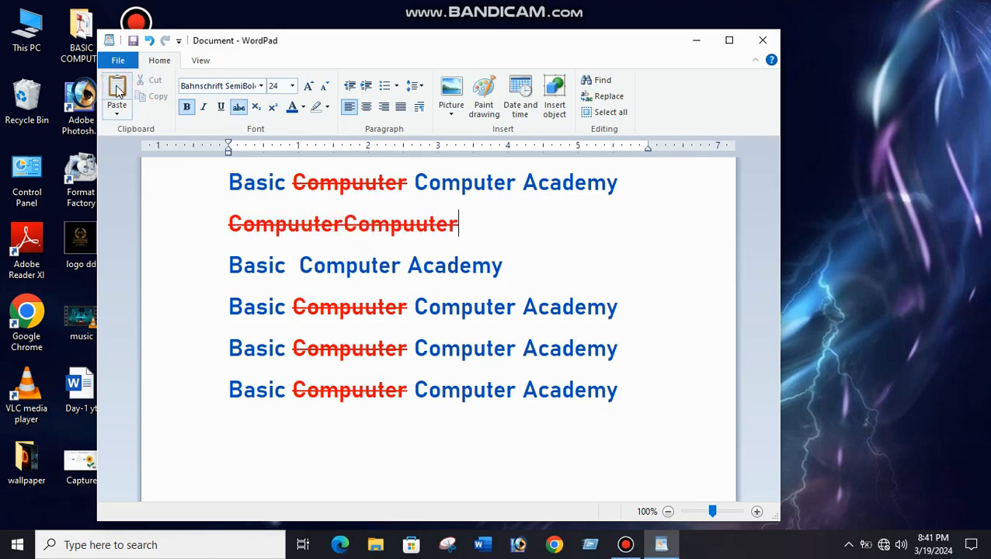
click(118, 90)
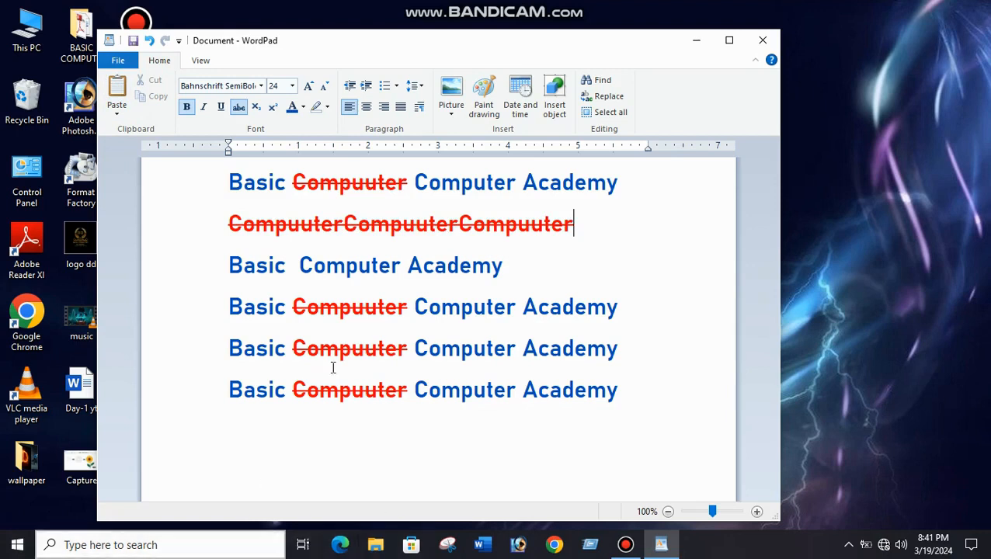
Copy the line "Basic Computer Academy" without the struck-through word and paste it twice directly below itself.
drag(616, 397, 314, 296)
click(343, 268)
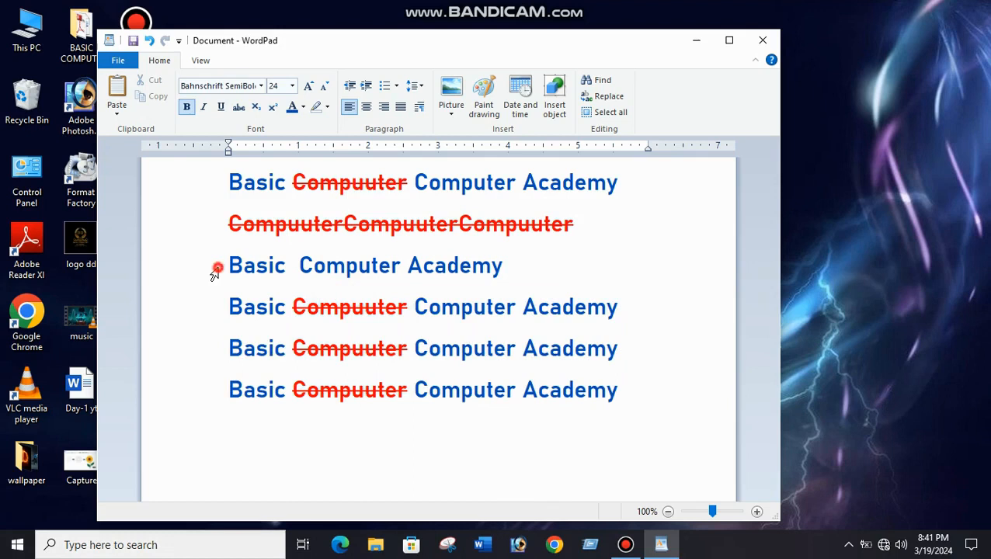
click(214, 269)
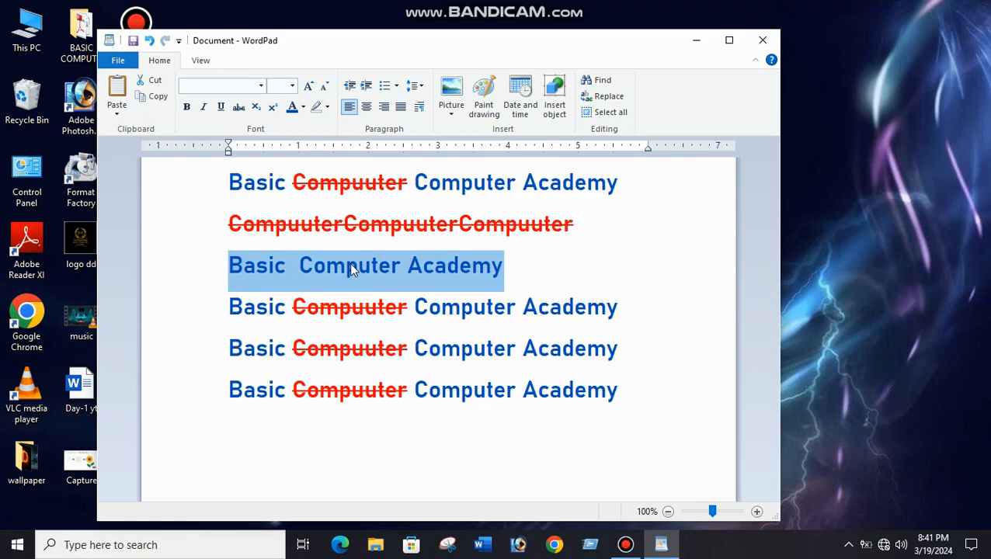
click(531, 282)
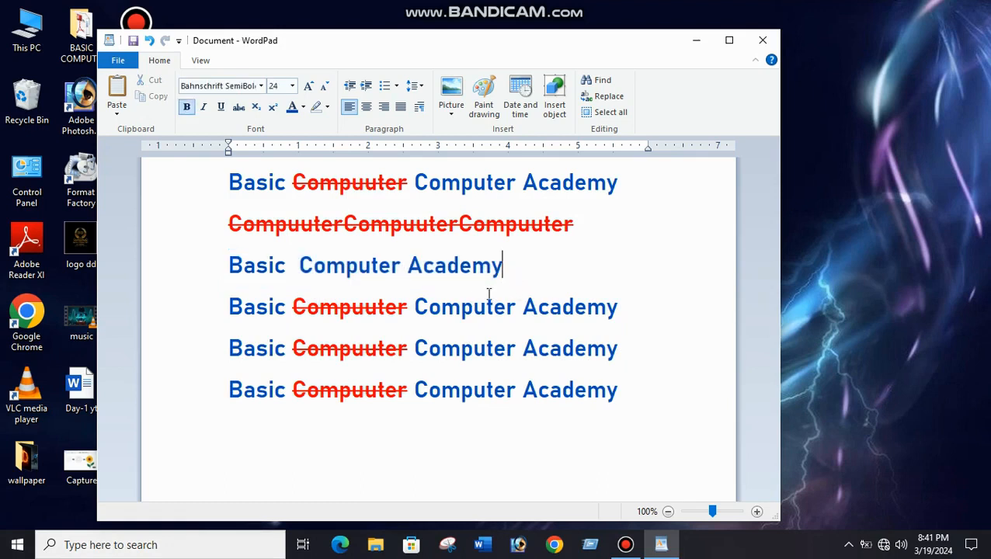
key(Return)
key(ctrl+v)
key(ctrl+v)
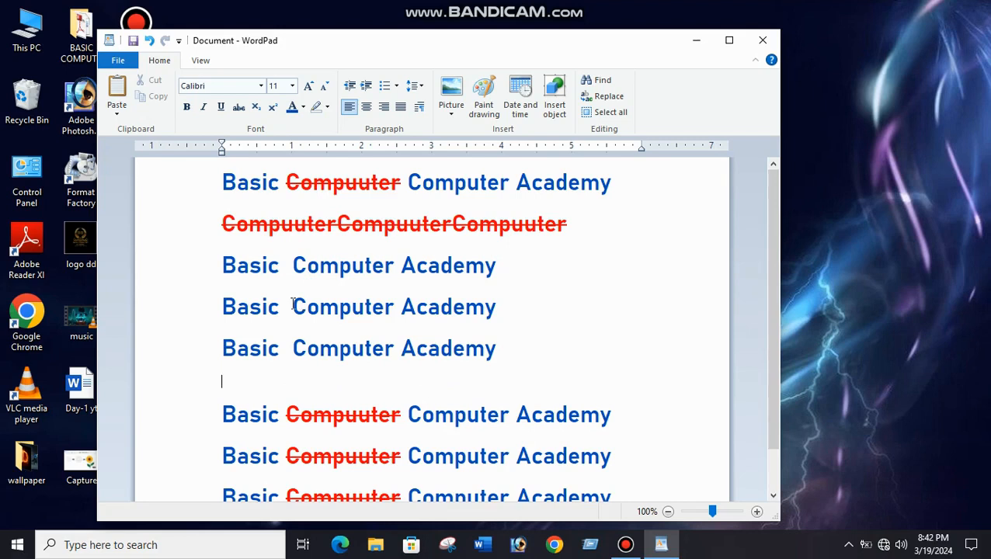
Delete the word "Academy" from the middle "Basic Computer Academy" line and undo the deletion.
drag(402, 307, 497, 311)
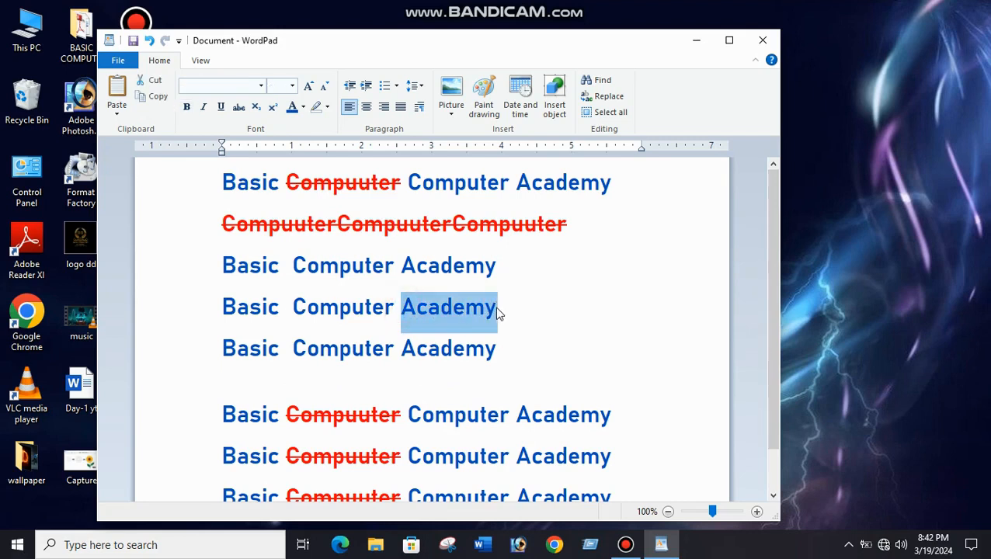
key(Delete)
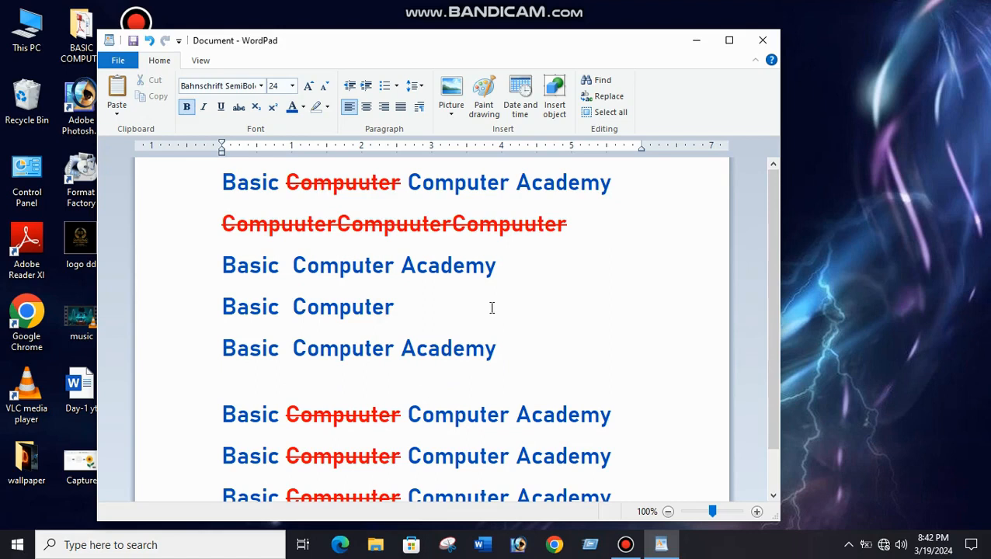
key(ctrl+z)
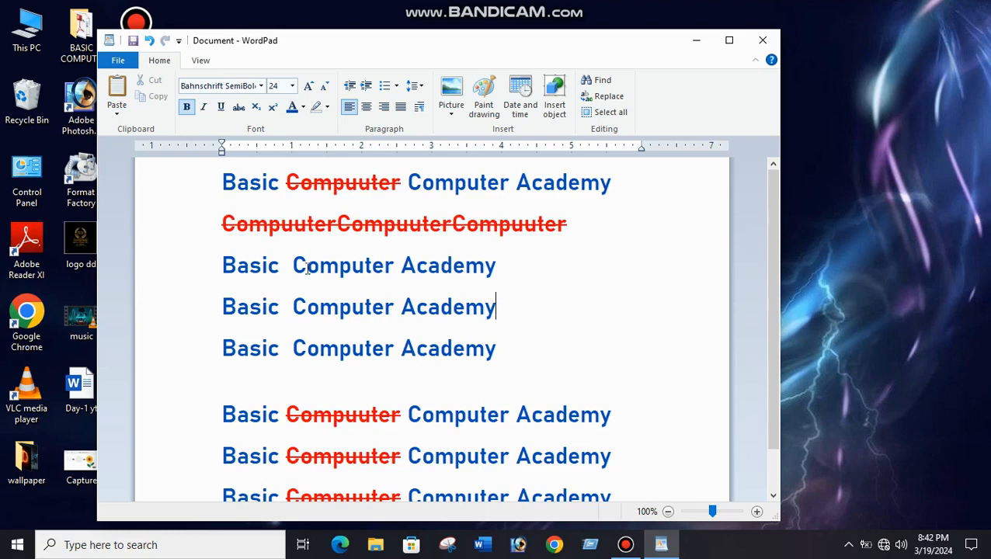
Copy "Basic Computer" from the first line without the struck-through word and paste it twice on the blank line below.
drag(220, 268, 318, 267)
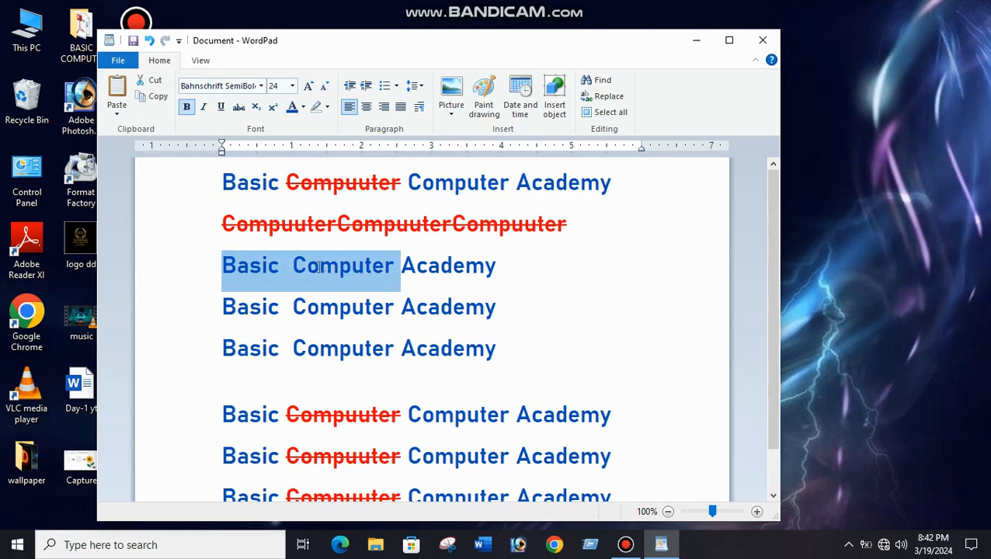
mouse_move(410, 264)
mouse_down()
mouse_move(497, 265)
mouse_move(371, 266)
mouse_move(394, 268)
mouse_up()
right_click(358, 266)
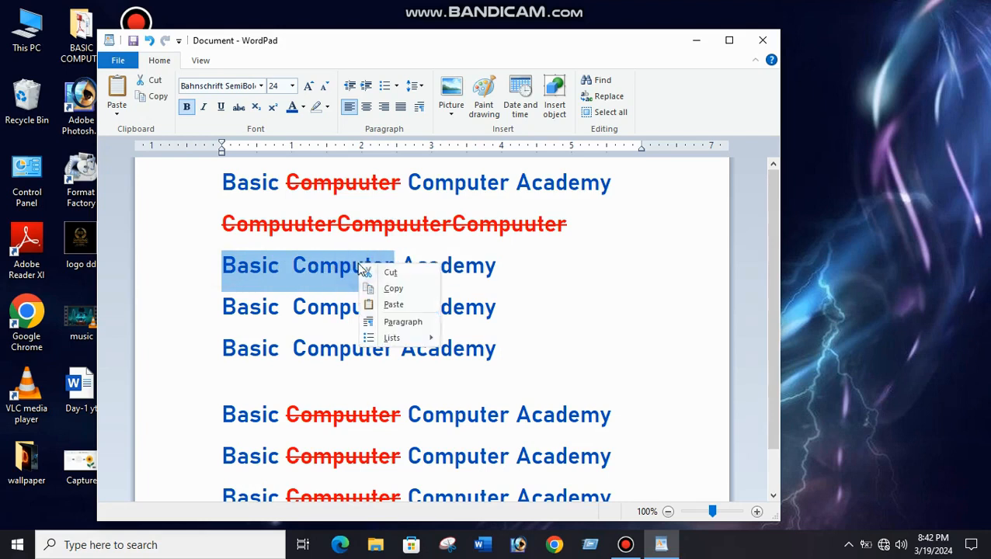
click(390, 290)
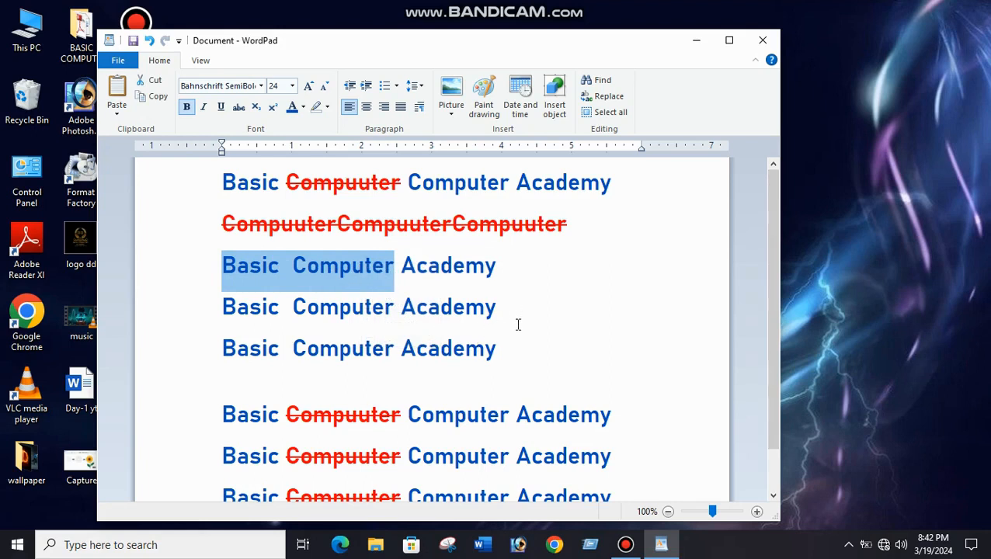
click(231, 378)
click(231, 379)
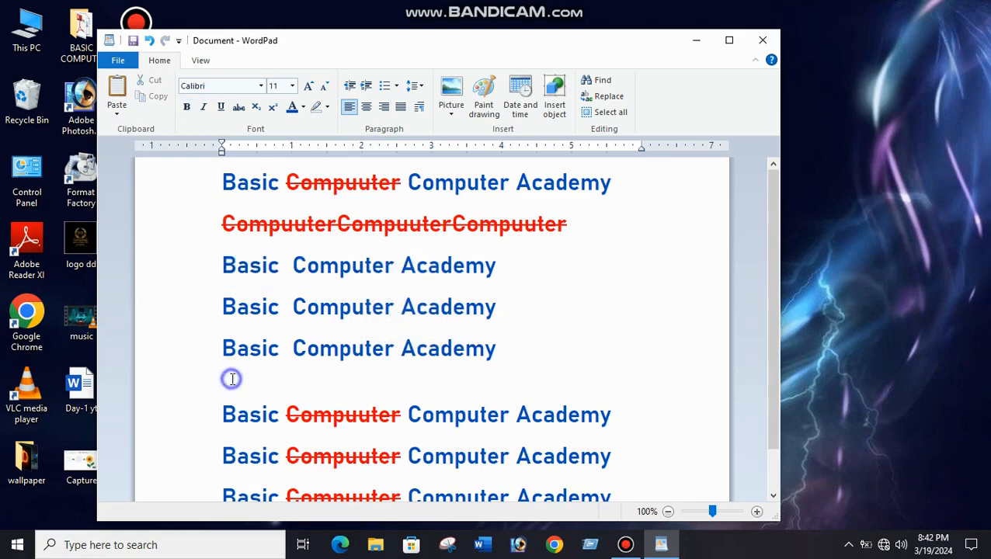
right_click(231, 378)
click(265, 418)
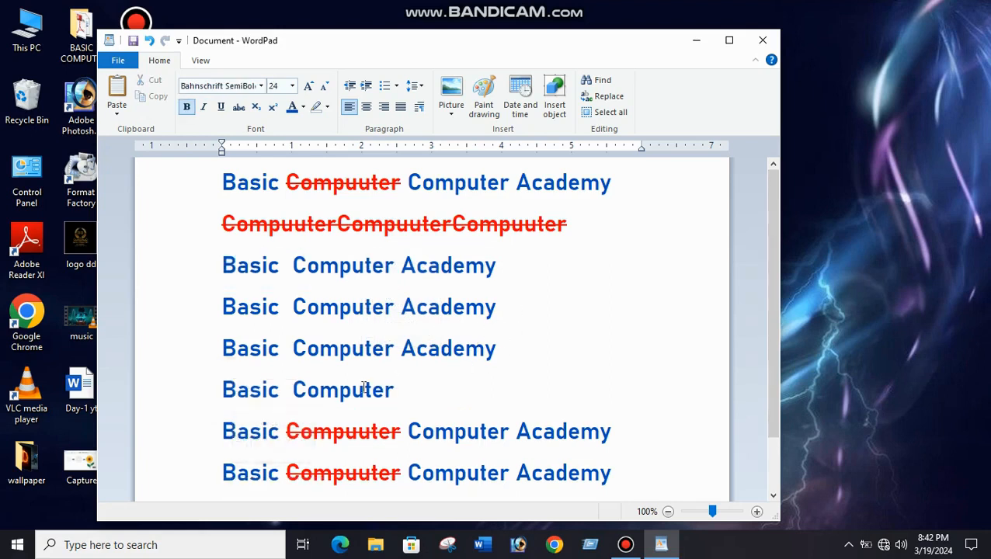
right_click(429, 384)
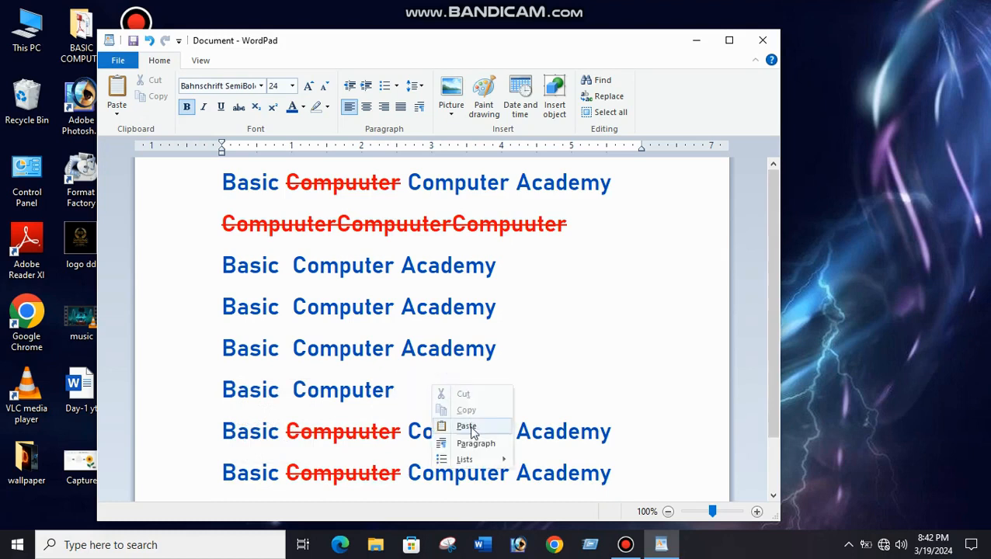
click(468, 427)
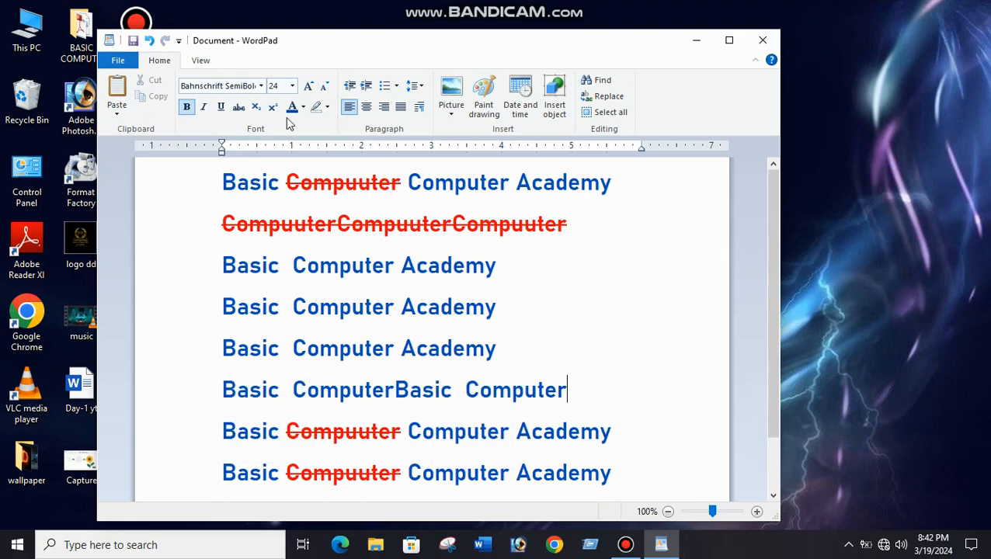
Highlight "Computer Academy" in bright green on the second line without the struck-through word.
scroll(412, 282, down, 2)
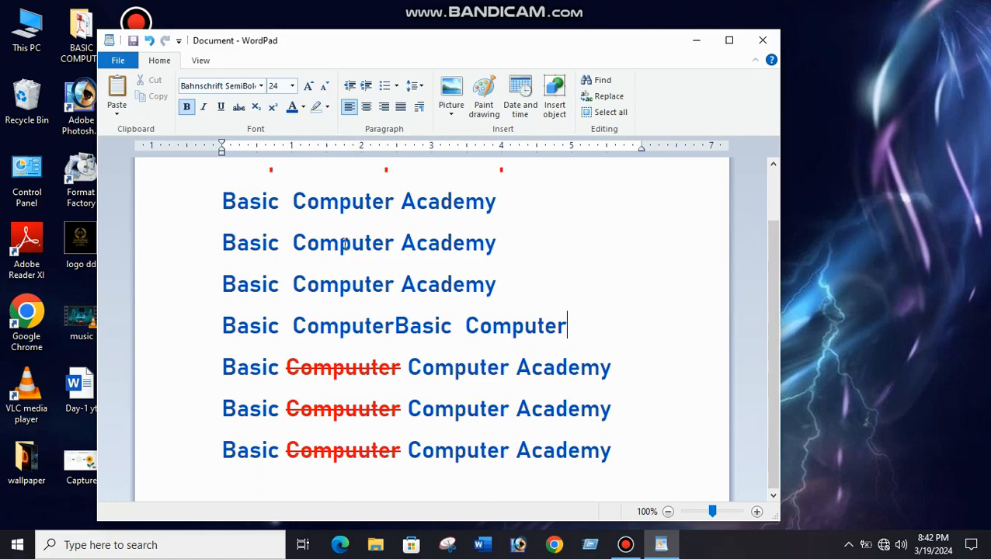
click(292, 242)
drag(292, 242, 451, 237)
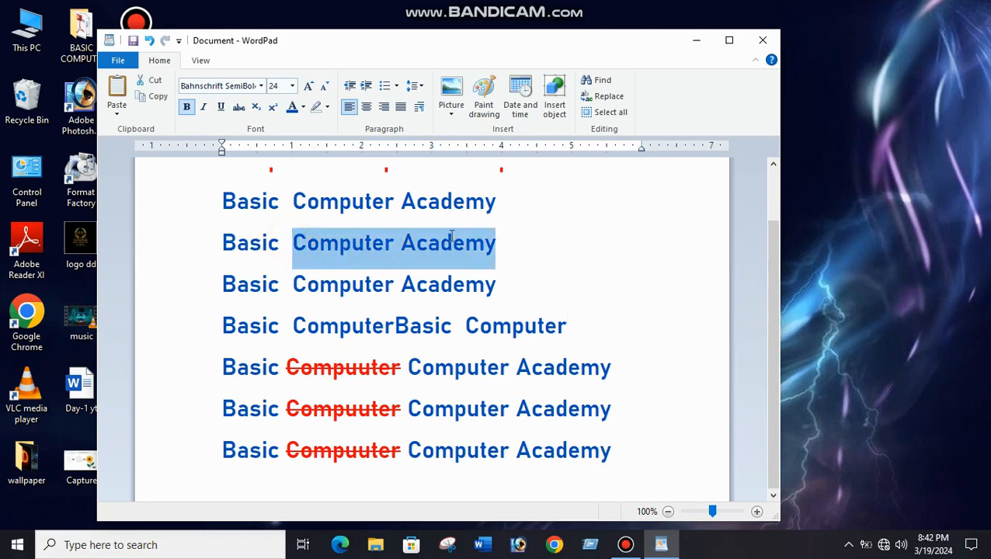
click(326, 108)
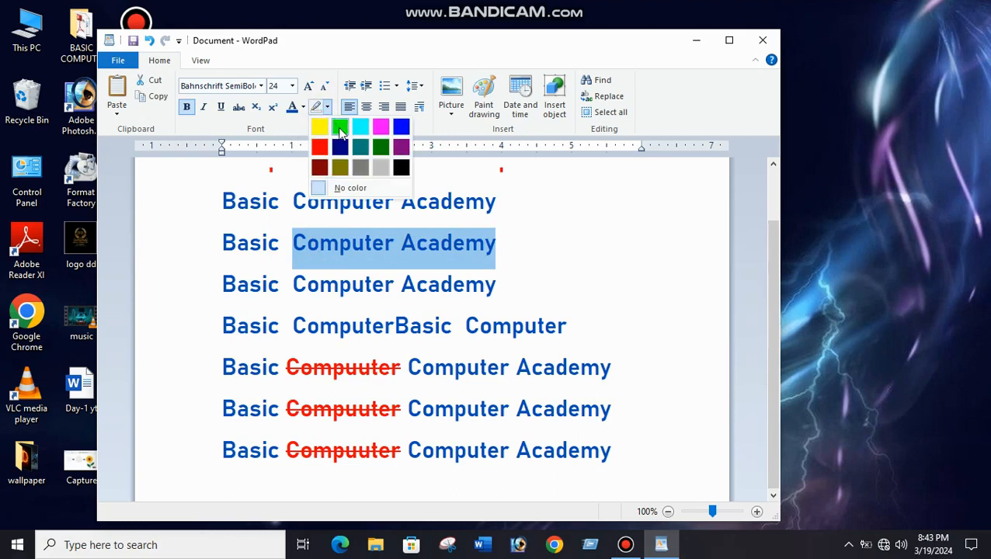
click(340, 128)
click(466, 284)
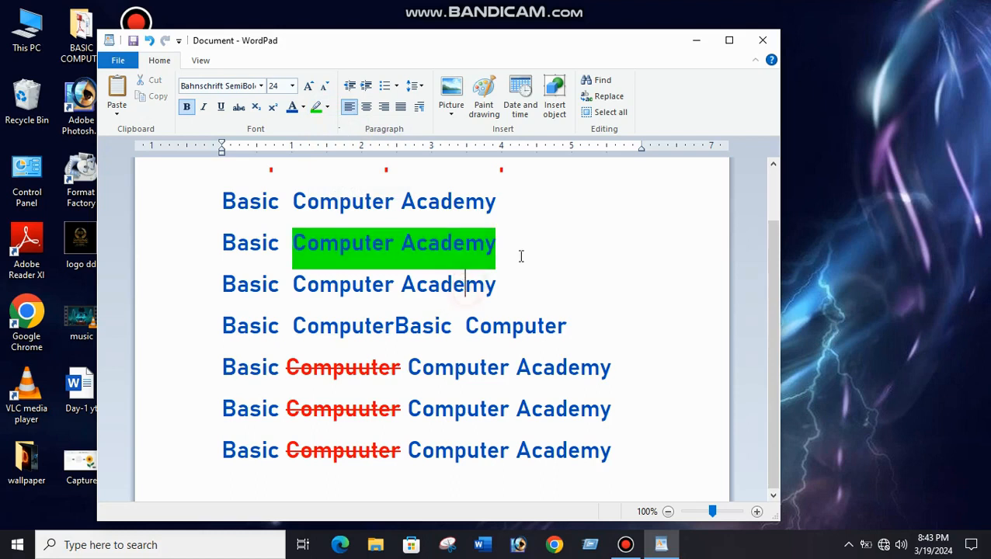
Change the highlight of "Computer Academy" on the second unstruck line to yellow.
drag(497, 242, 336, 250)
click(327, 108)
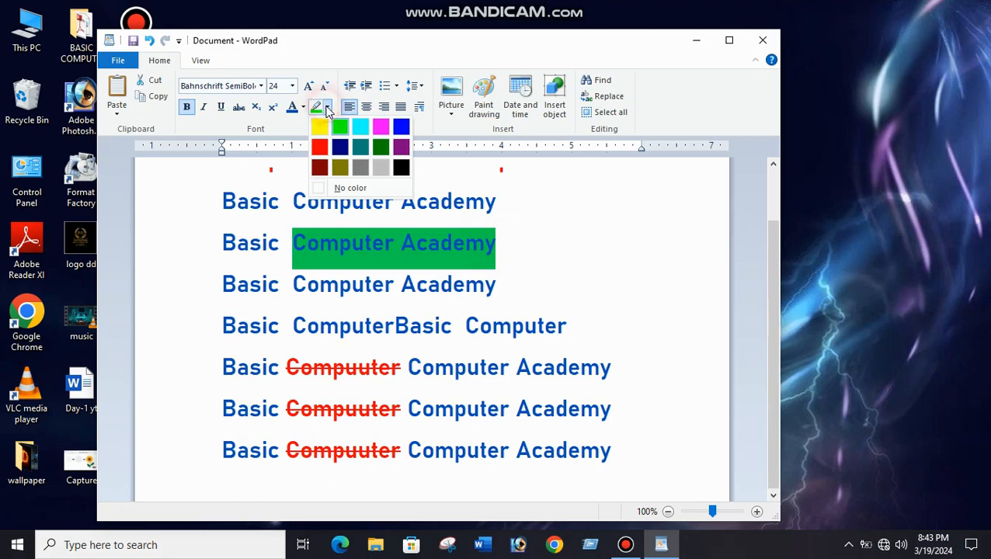
click(318, 128)
click(428, 288)
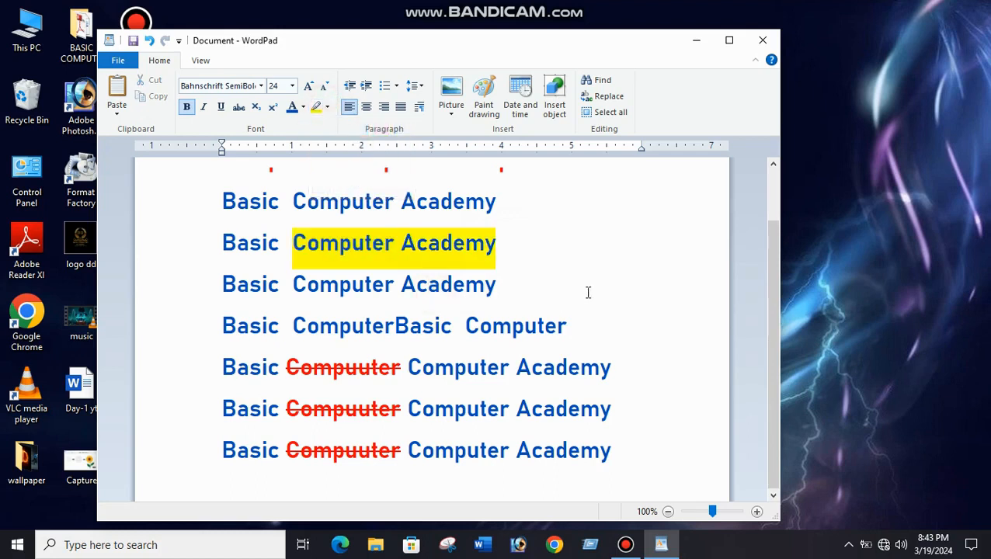
Highlight the first "Computer" in yellow on the line "Basic ComputerBasic Computer".
drag(293, 328, 395, 327)
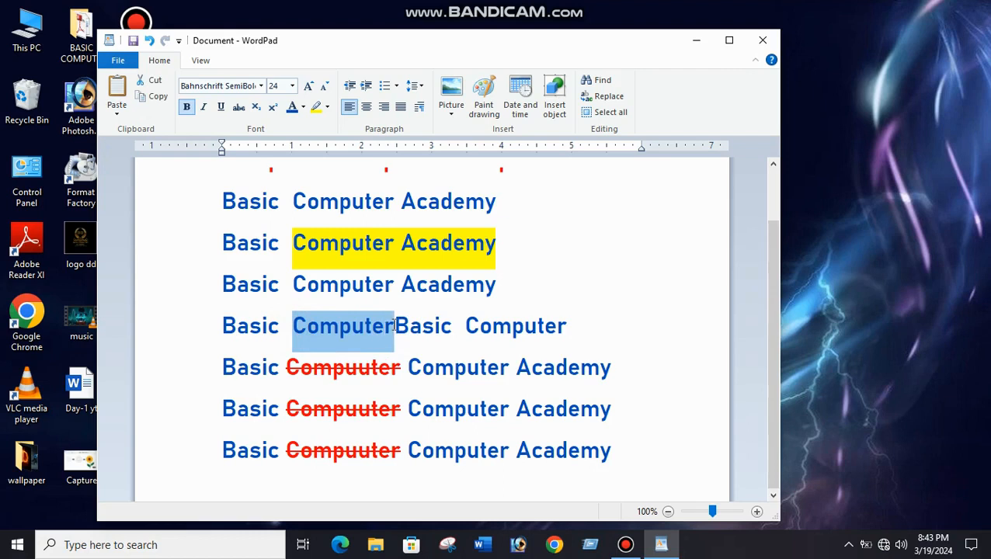
click(327, 108)
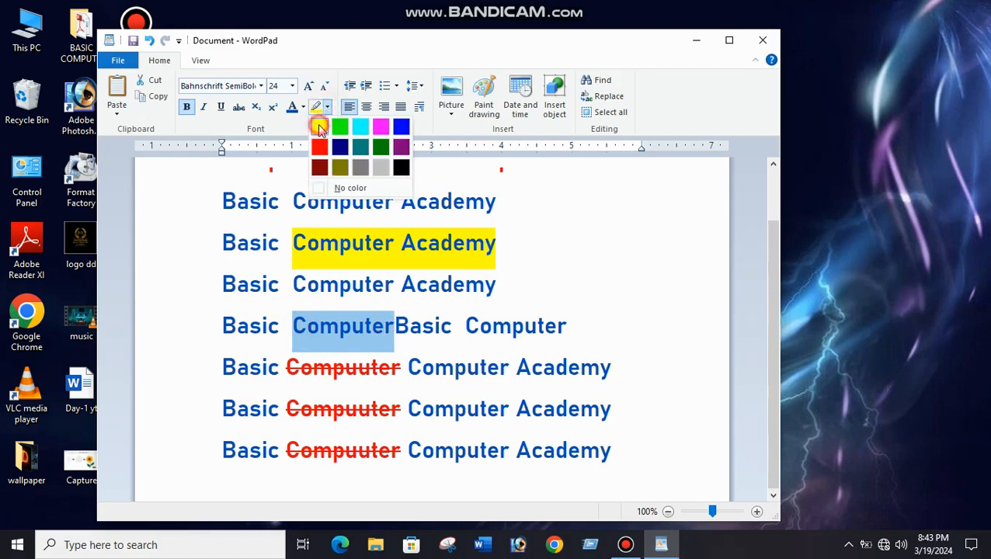
click(324, 129)
click(439, 330)
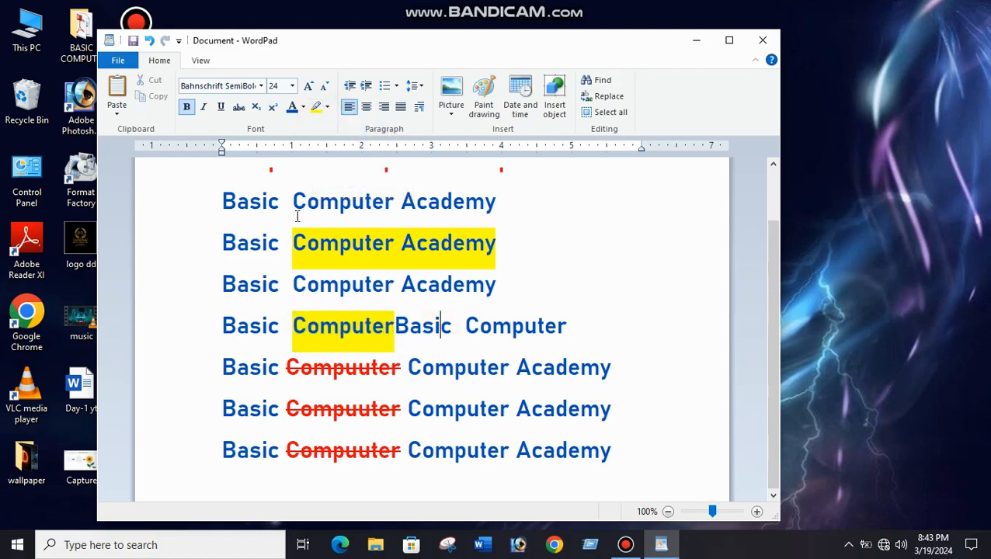
Remove the yellow highlight from "Computer Academy" by setting its highlight to No color.
drag(286, 234, 442, 245)
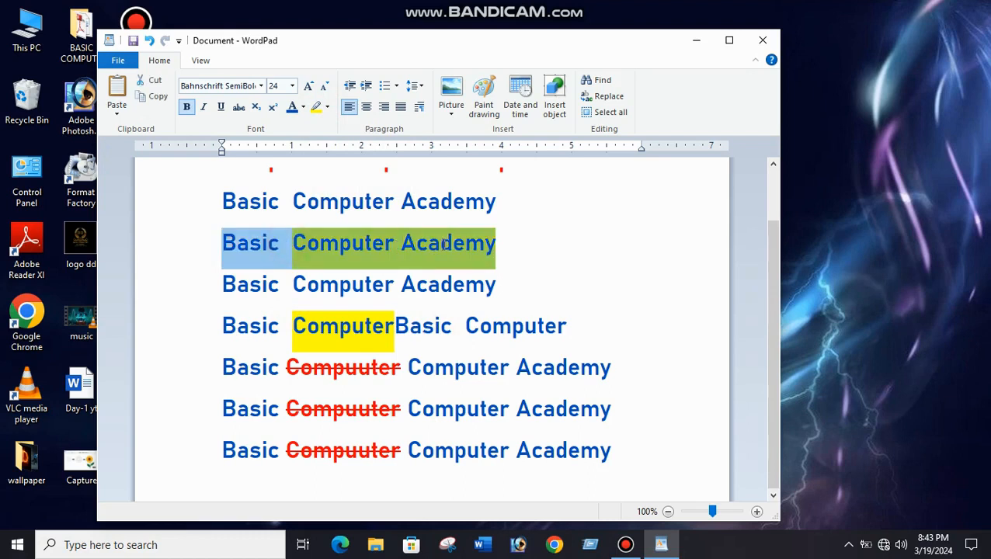
click(328, 107)
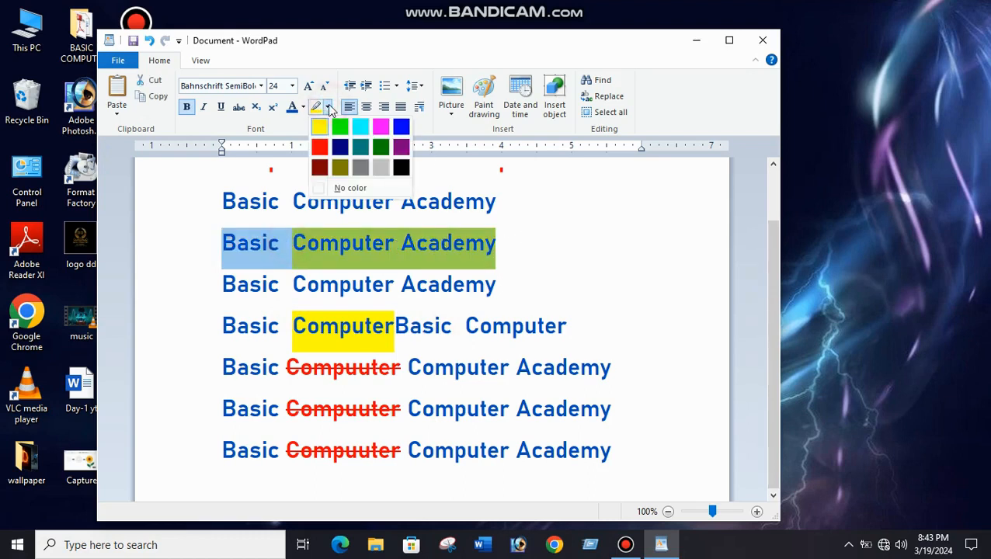
click(327, 108)
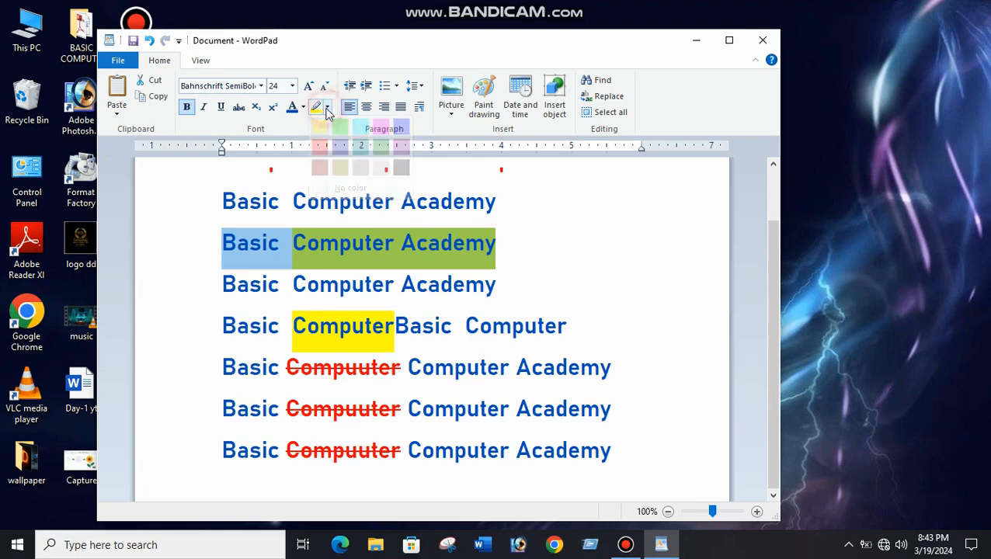
click(498, 243)
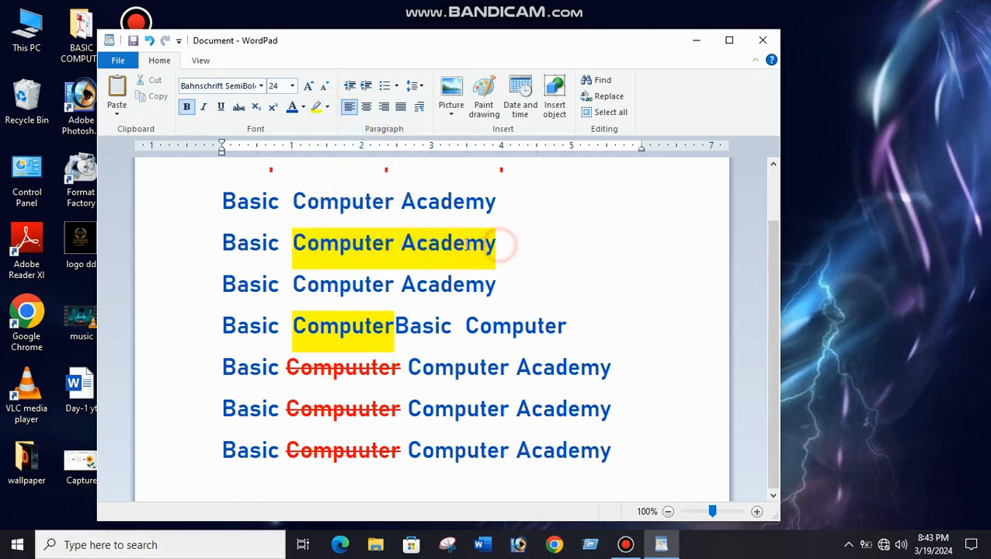
drag(501, 243, 322, 237)
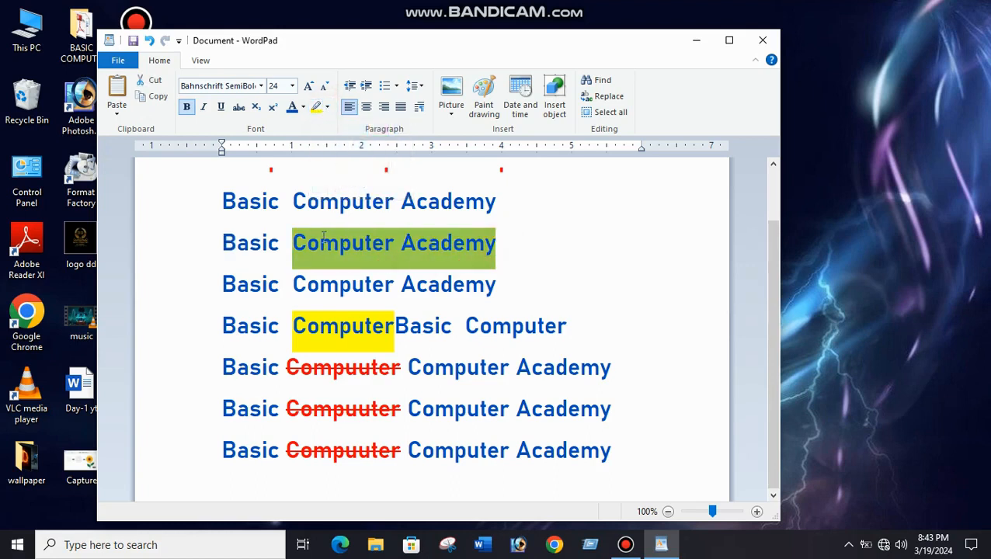
click(328, 107)
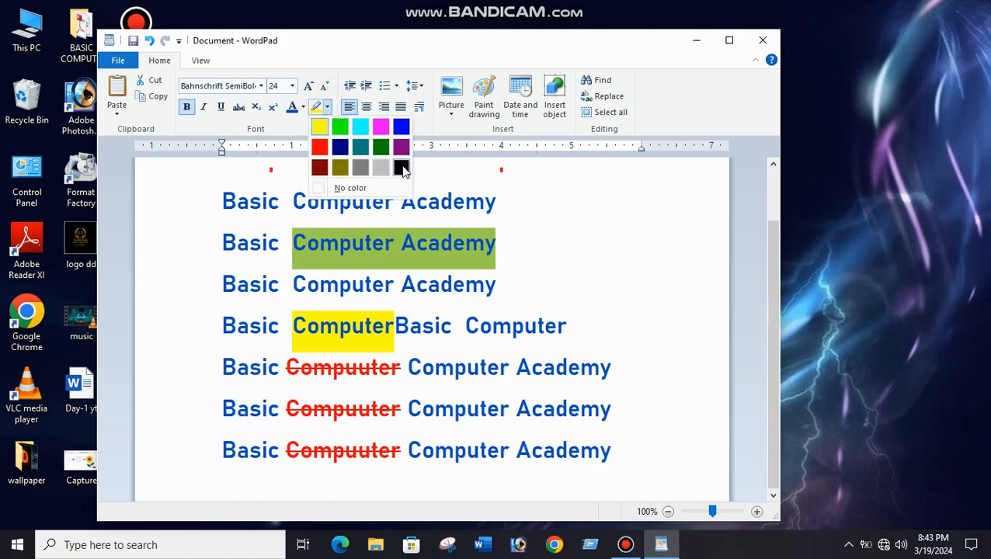
click(351, 189)
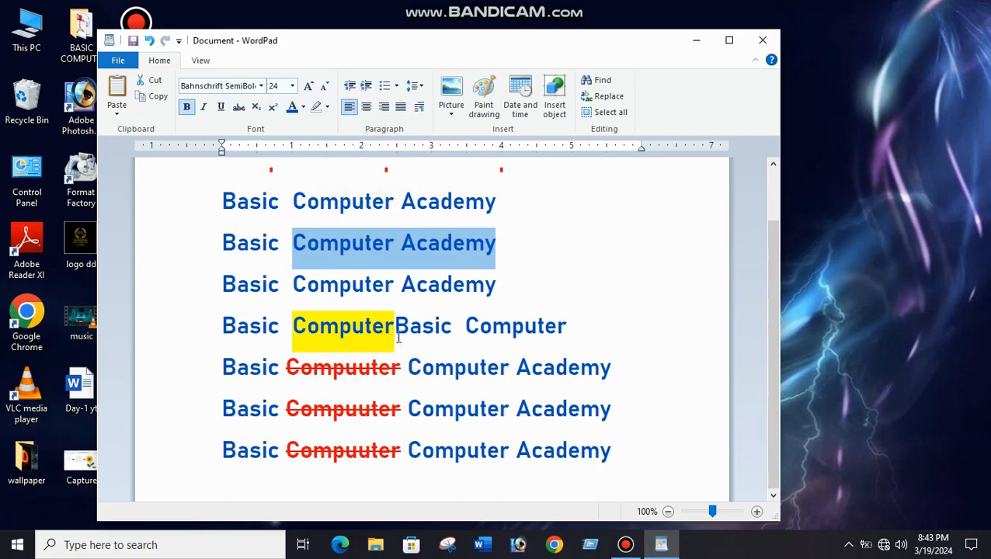
Set the highlight of "Computer" to No color on the line "Basic ComputerBasic Computer".
drag(396, 336, 295, 336)
click(327, 106)
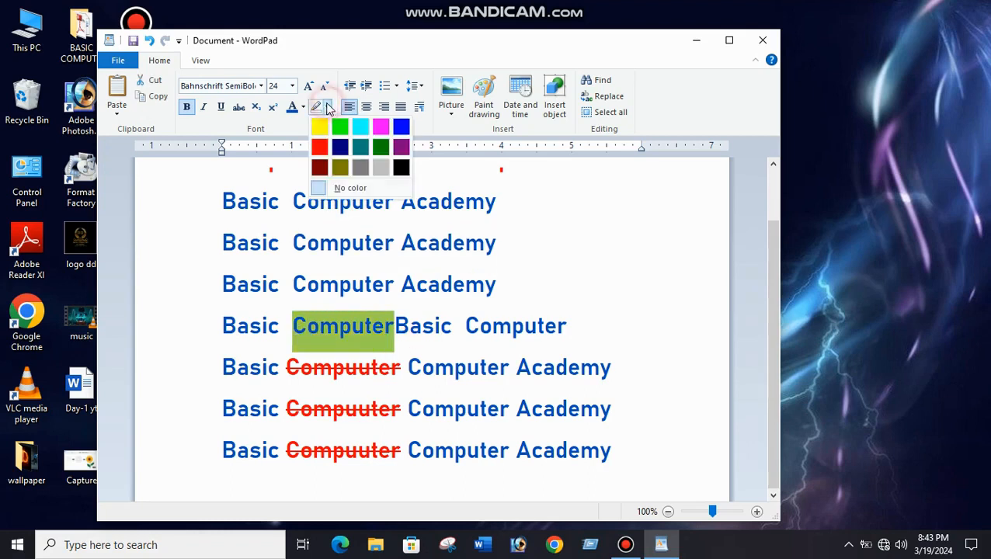
click(344, 187)
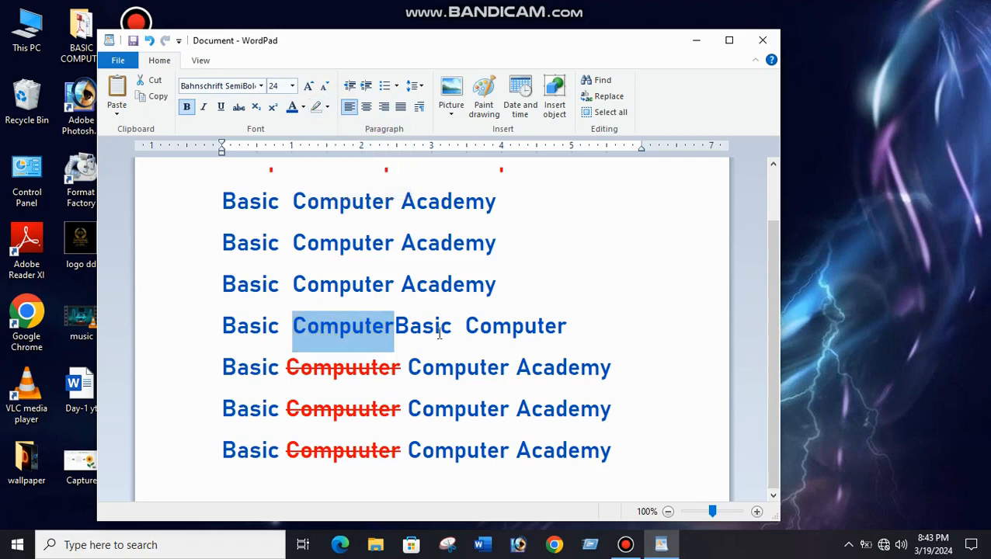
click(425, 240)
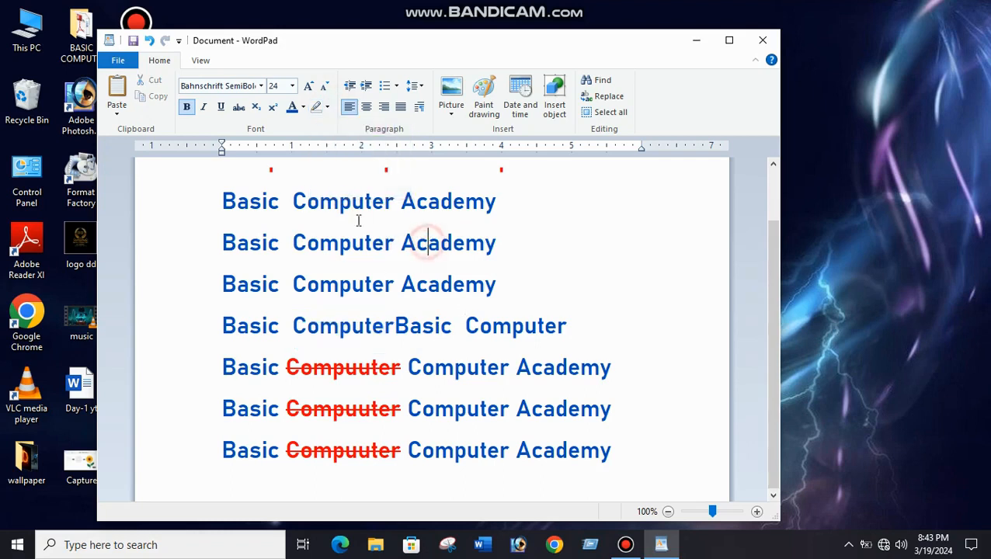
Delete all lines below the first unstruck "Basic Computer Academy" line and write "H2O" in their place.
drag(619, 449, 243, 264)
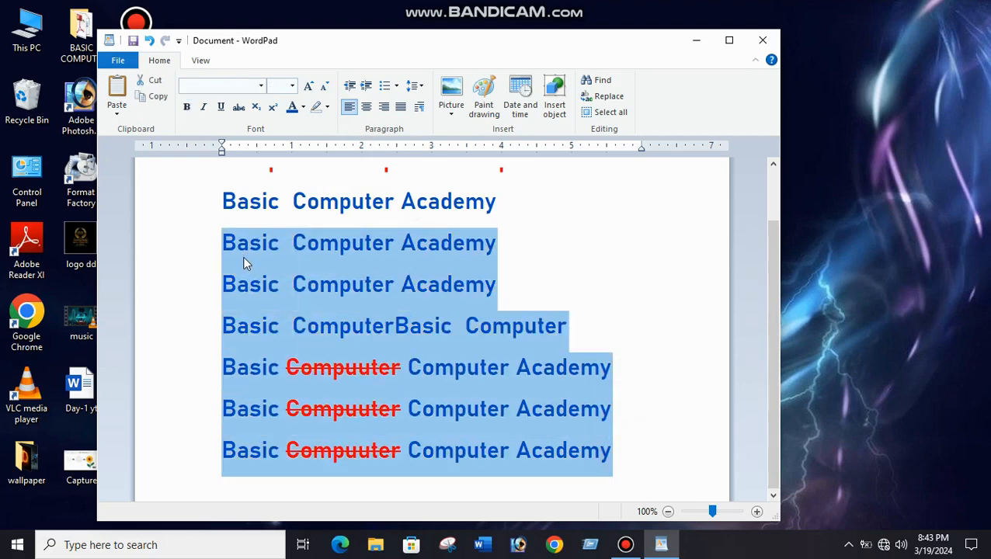
key(Delete)
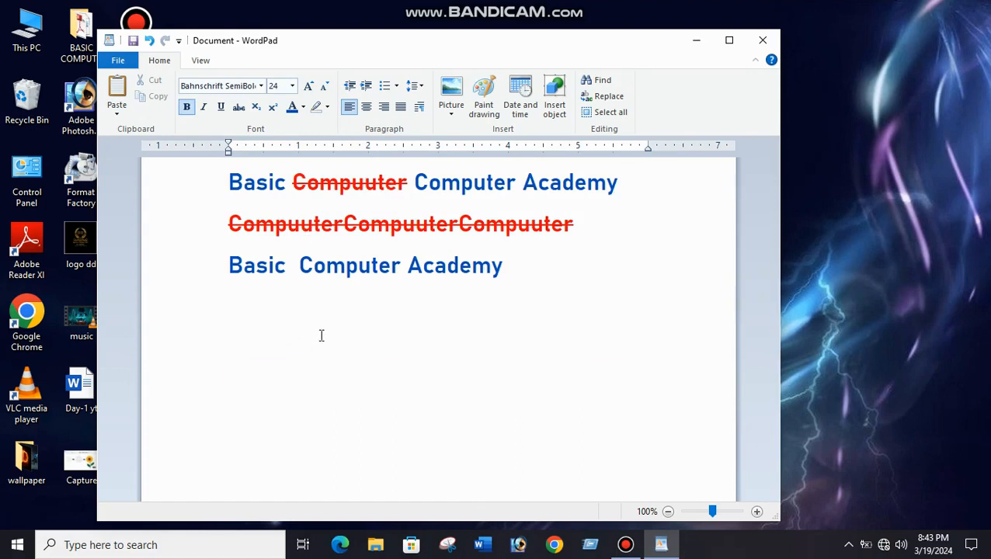
text(H@0)
key(BackSpace)
key(BackSpace)
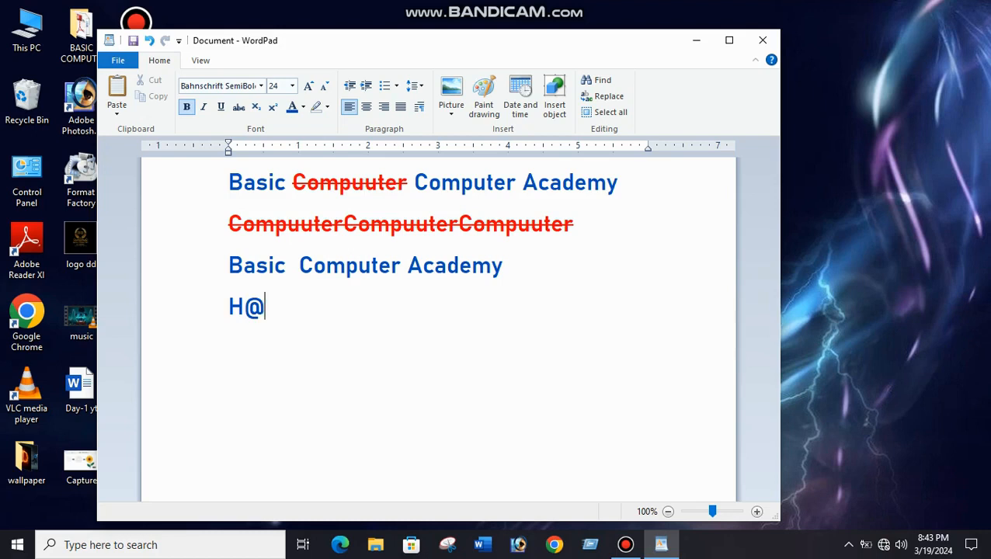
text(2O)
Format the 2 in "H2O" as subscript.
click(243, 309)
click(251, 307)
drag(255, 308, 245, 307)
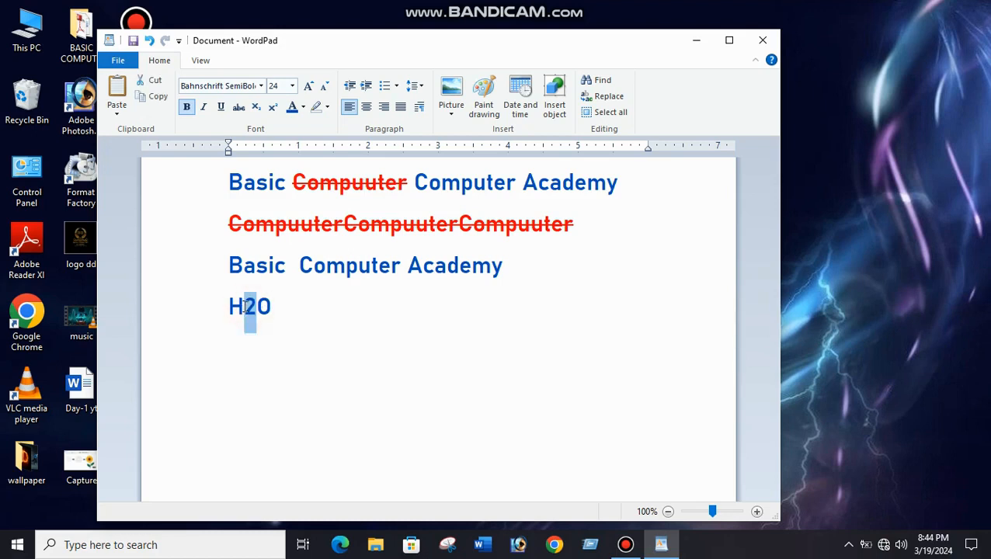
click(257, 108)
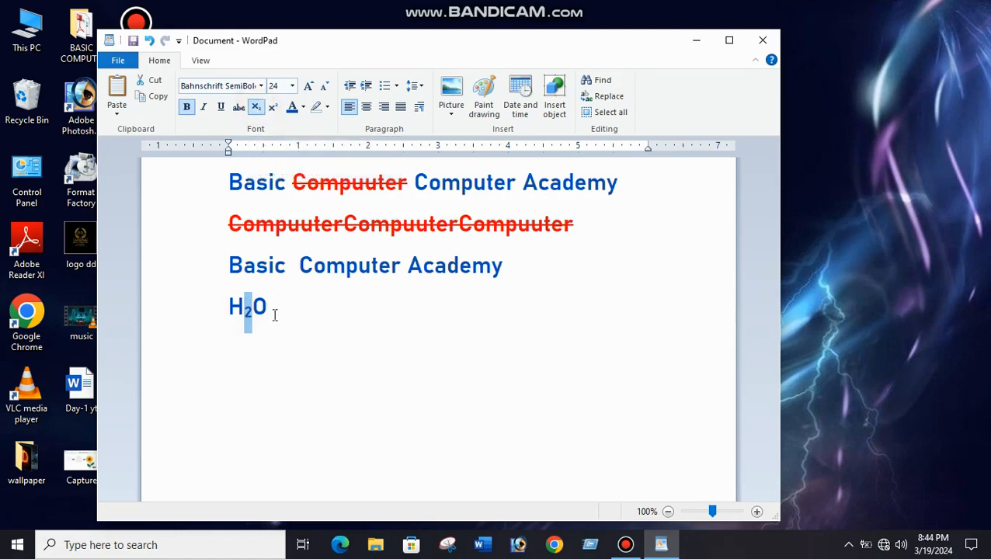
Add "CO2" after "H2O" on the same line and format its 2 as subscript.
click(274, 314)
text(CO2)
click(305, 308)
drag(307, 309, 317, 310)
click(257, 109)
click(346, 347)
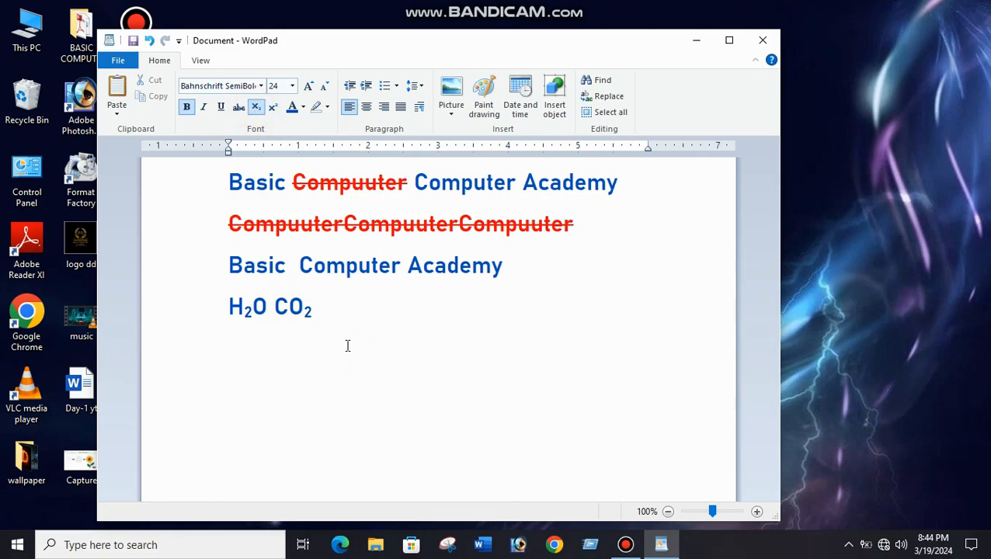
Turn off subscript after "CO2", trying throwaway letters with it on and off and removing them.
text(gggg)
key(BackSpace)
key(BackSpace)
key(BackSpace)
key(BackSpace)
click(256, 107)
text(dfdhg)
key(BackSpace)
key(BackSpace)
key(BackSpace)
key(BackSpace)
key(BackSpace)
Write "X2" on a new line below "H2O CO2", format its 2 as superscript and turn superscript off.
key(Return)
text(X2)
click(242, 347)
drag(242, 347, 253, 350)
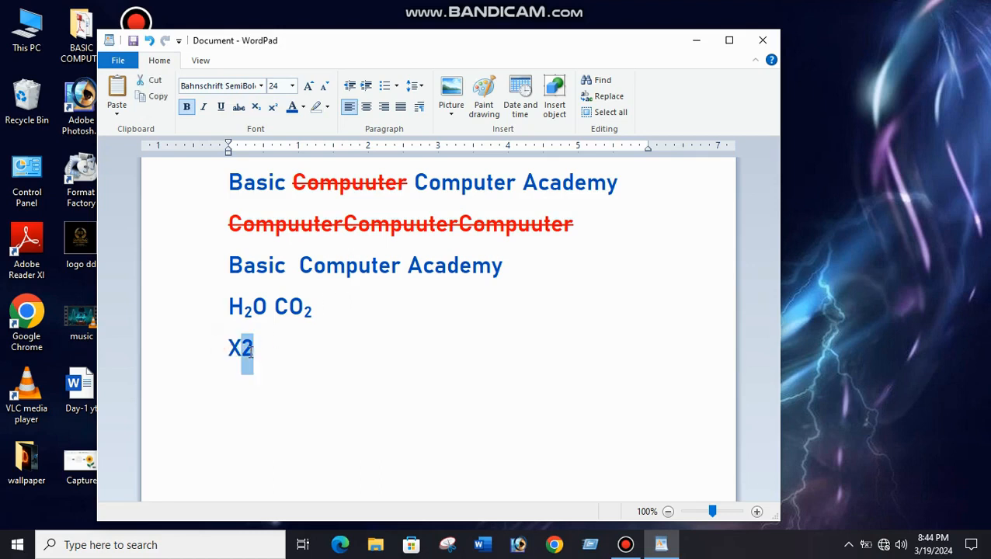
click(272, 107)
click(311, 380)
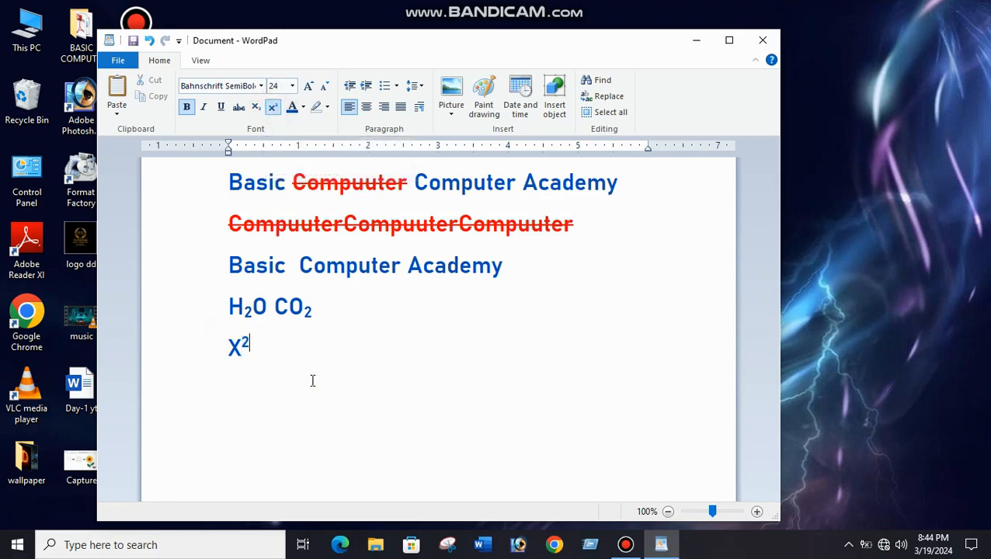
click(273, 107)
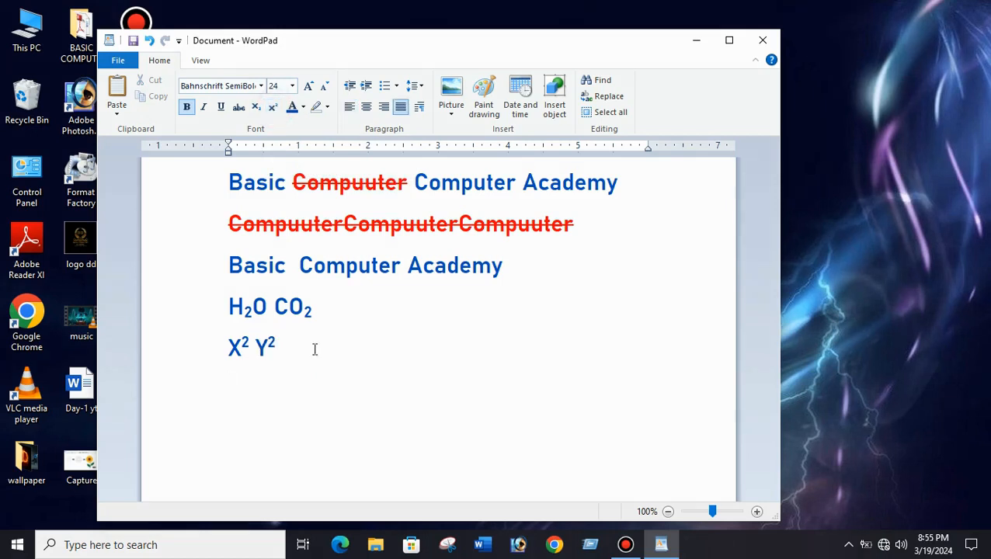
Write the plain equation "(a+b)2=a2+2ab+b2" on the line below "X2 Y2".
text((a+b)
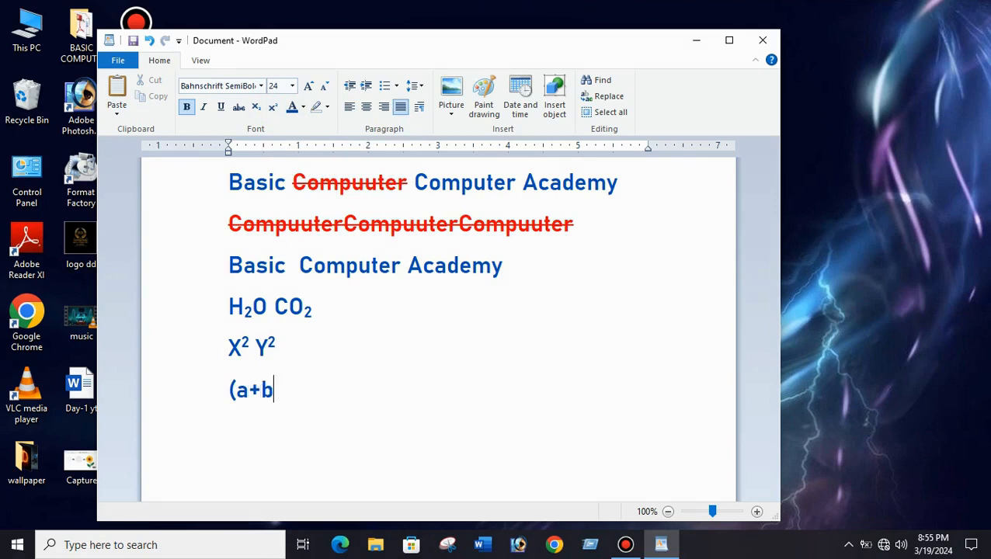
text()2=a2)
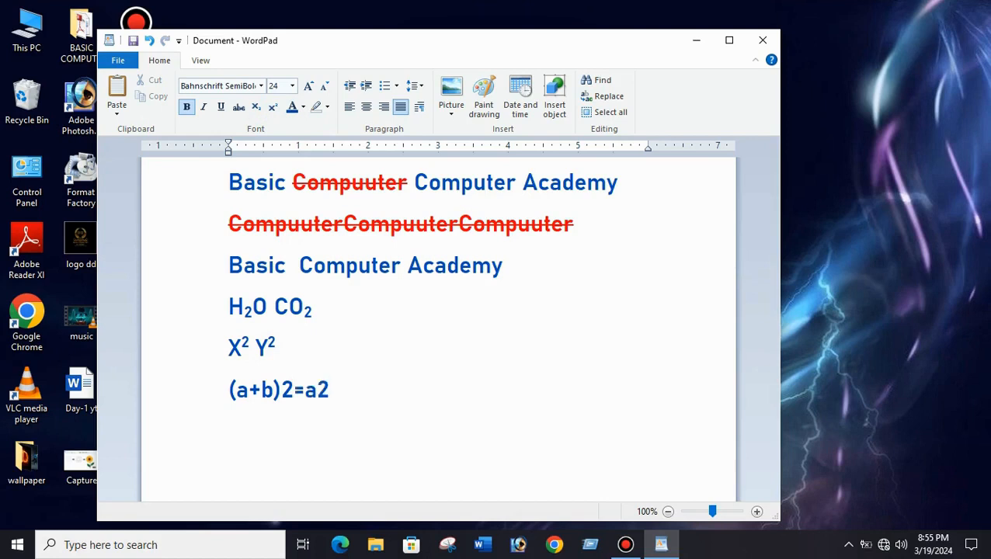
text(+2ab)
text(+b2)
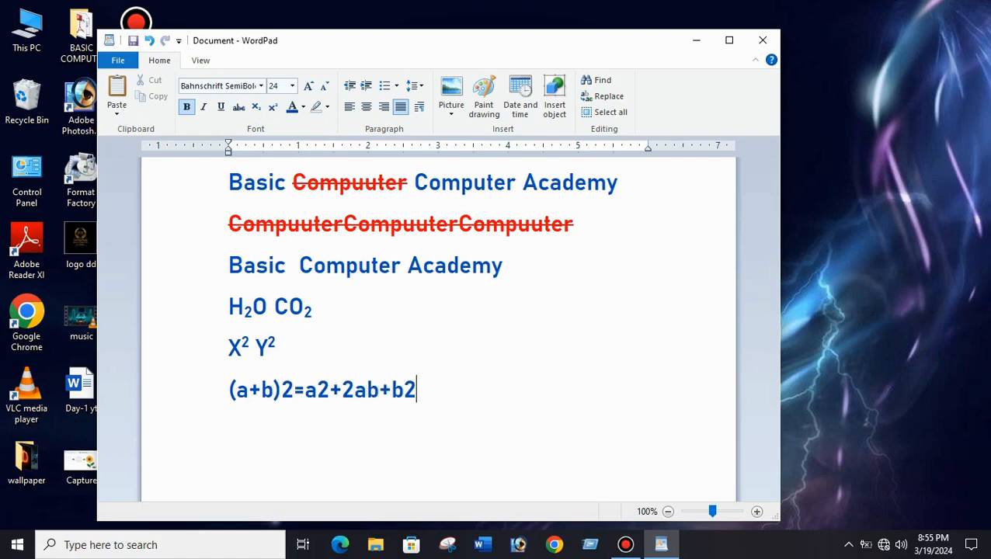
Format the three exponent 2s in the equation, after (a+b), a and the final b, as superscript and turn superscript off.
drag(282, 384, 293, 383)
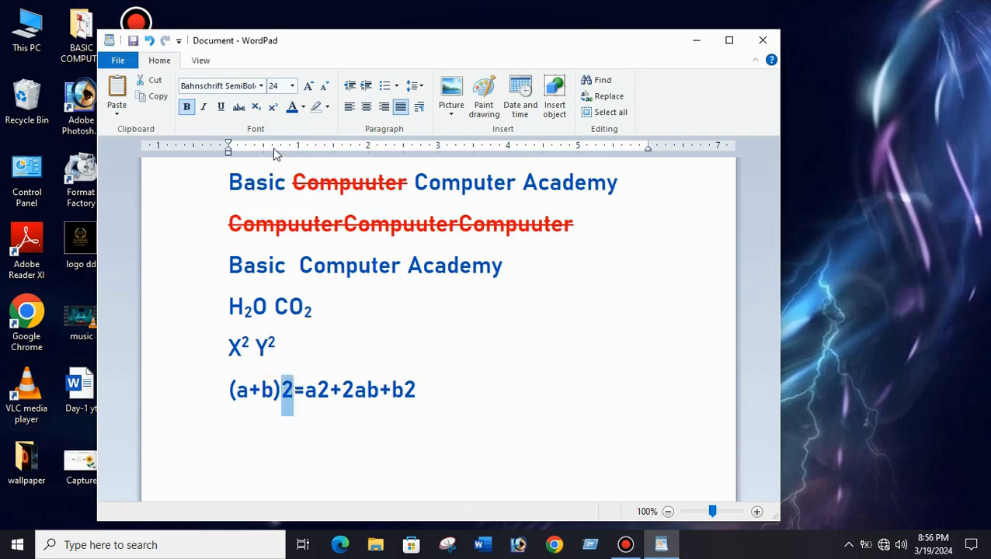
click(273, 107)
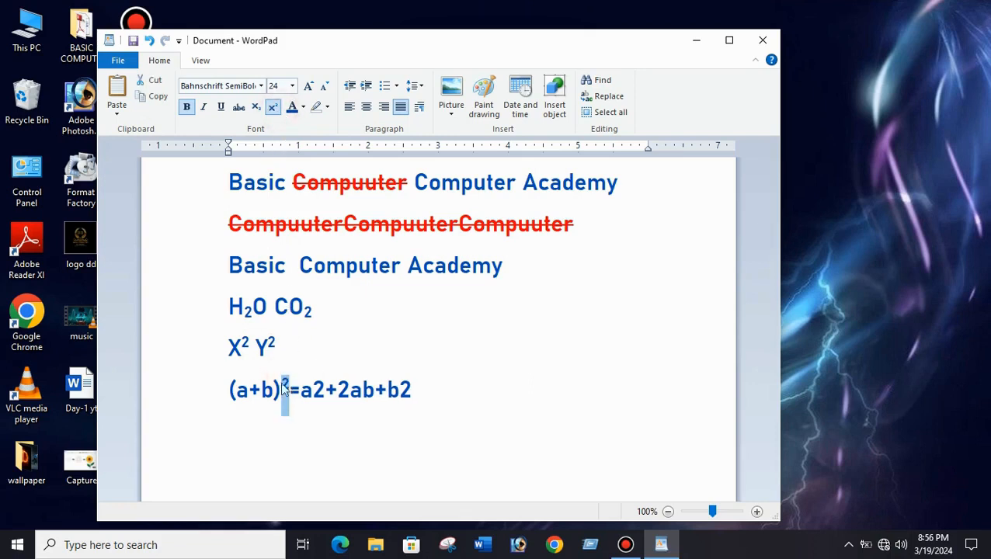
drag(312, 389, 326, 404)
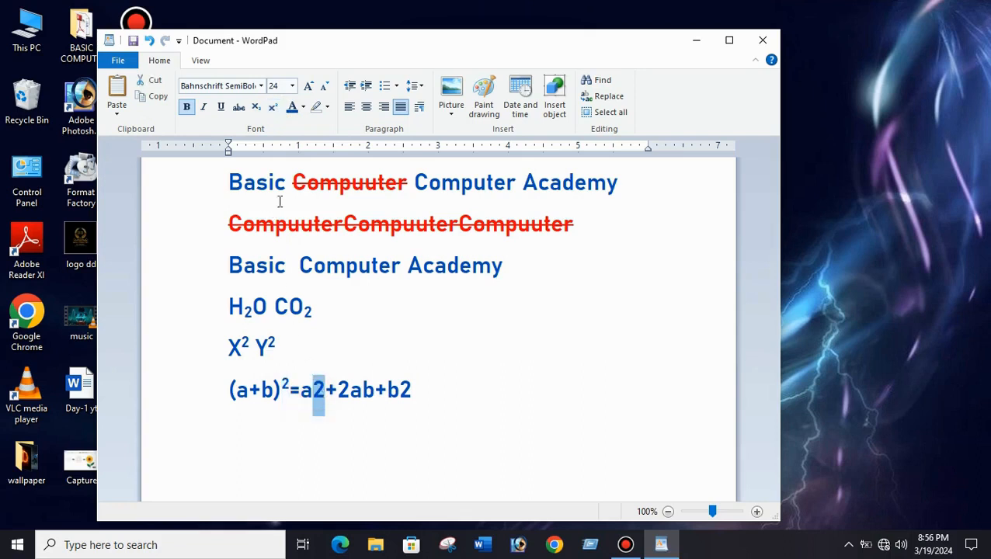
click(273, 107)
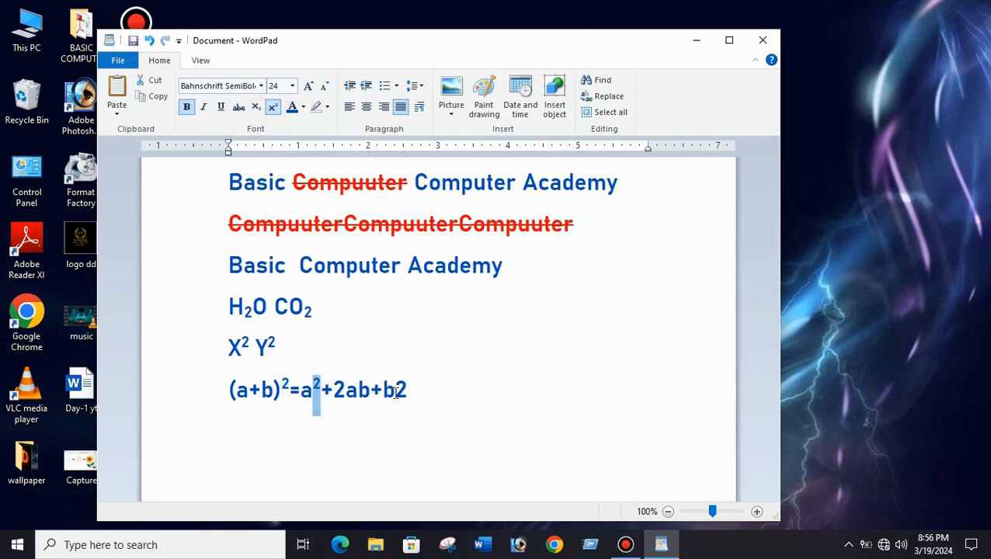
double_click(396, 392)
drag(397, 389, 410, 391)
click(273, 107)
click(421, 411)
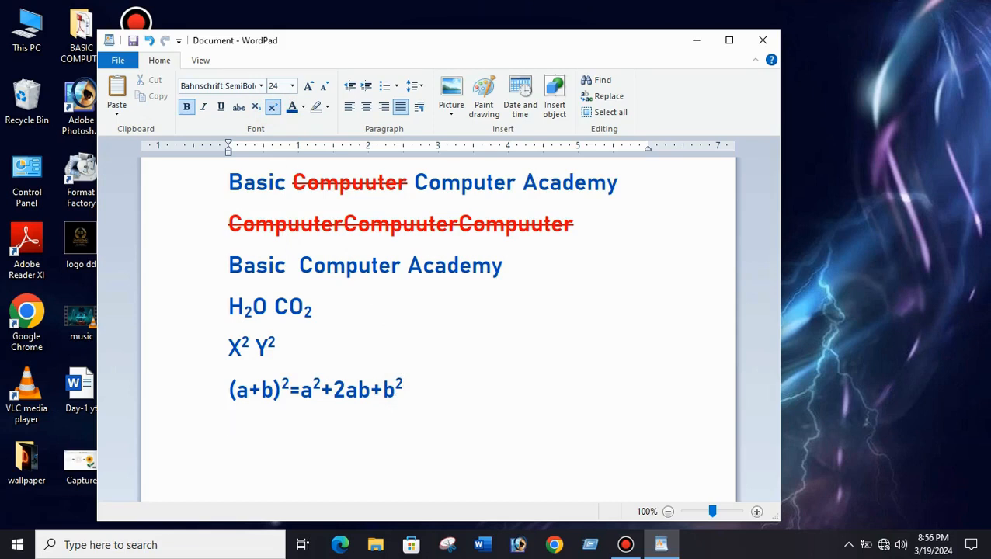
click(273, 107)
Delete the three formula lines, from "H2O CO2" through the equation.
drag(417, 408, 237, 299)
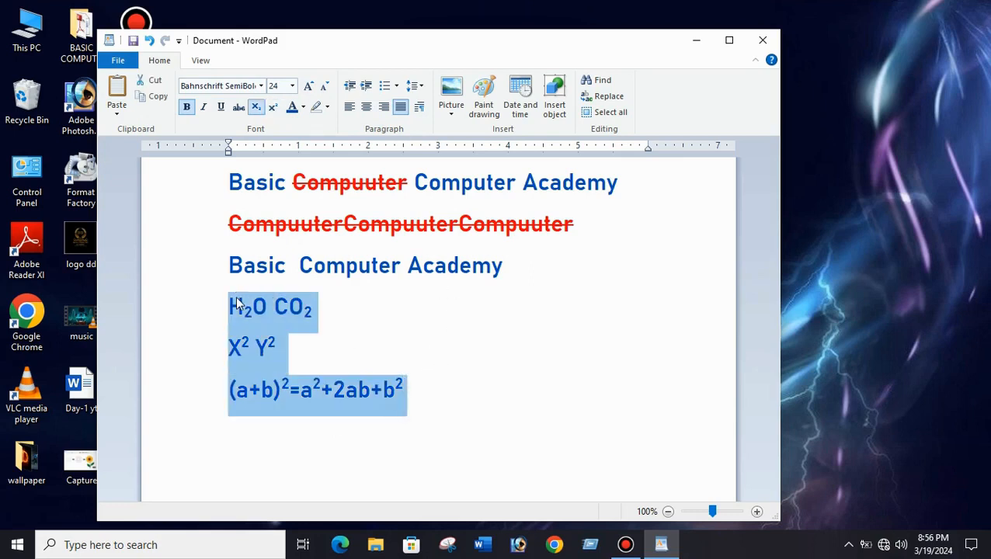
key(Delete)
Extend the last "Basic Computer Academy" line with several lines of filler text: repeated a's, repeated f's, and random words ending in "ghggfn fgnghn h".
click(517, 266)
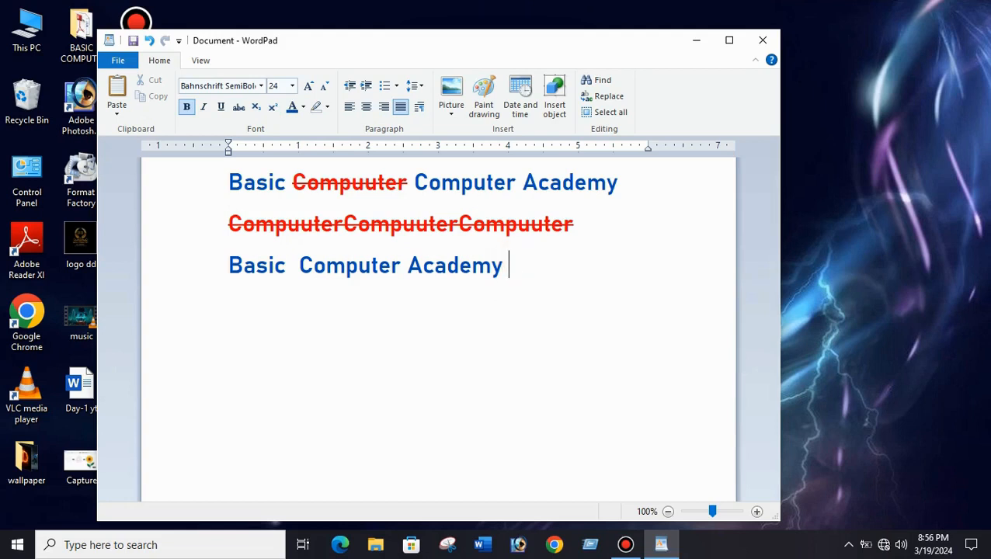
text(aaaaaaaaaaaaaaaaaaaaaaaaaaaaaaaaaaaaaa)
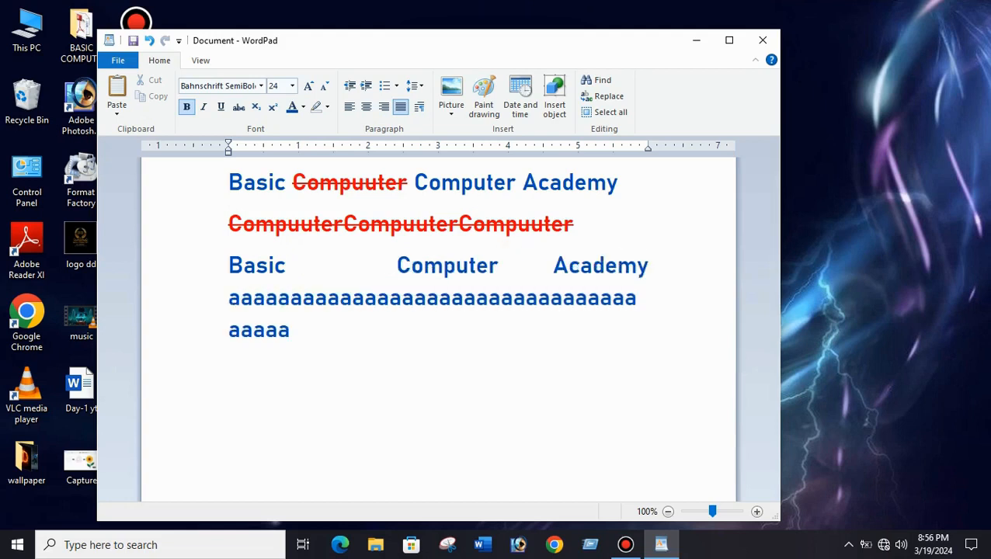
text(aaaaaaaaaffffffffffffff )
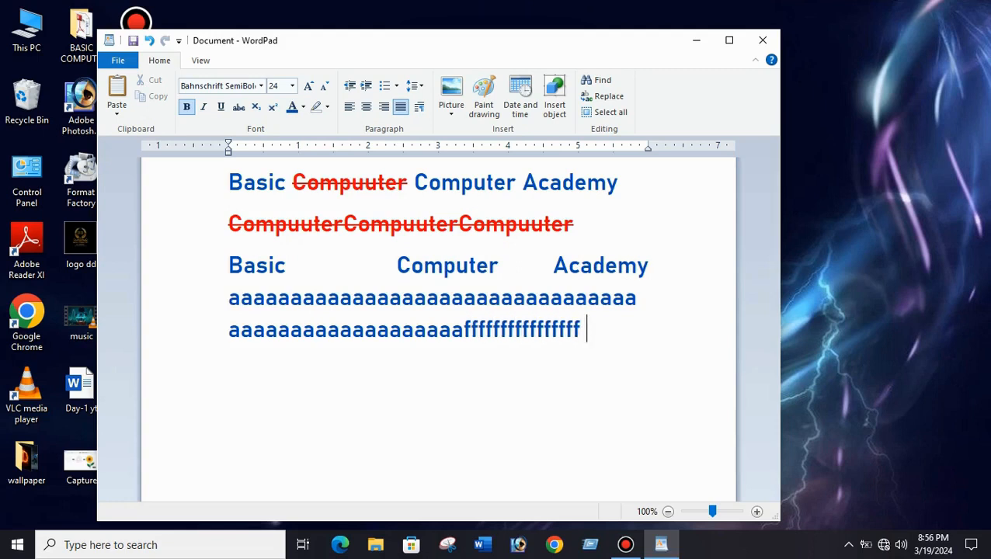
text(ghgfhgfhgf gfnfgn)
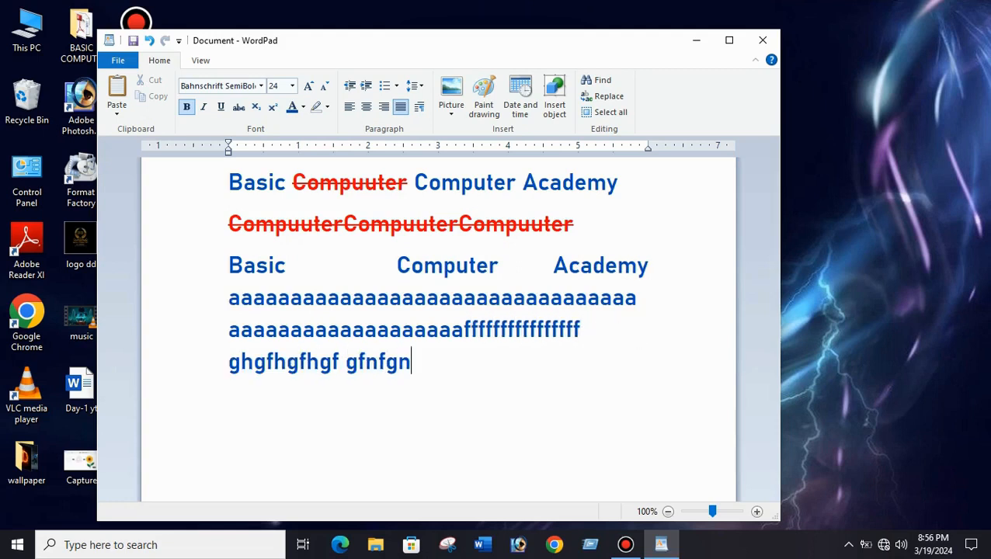
text( gfngfnvb fghnfdb )
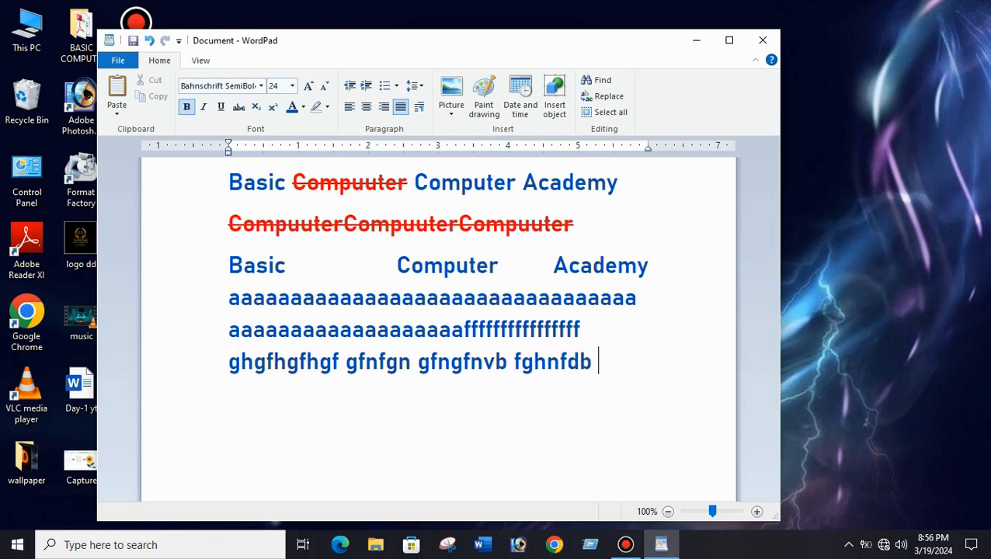
text(ghggfn fgnghn h)
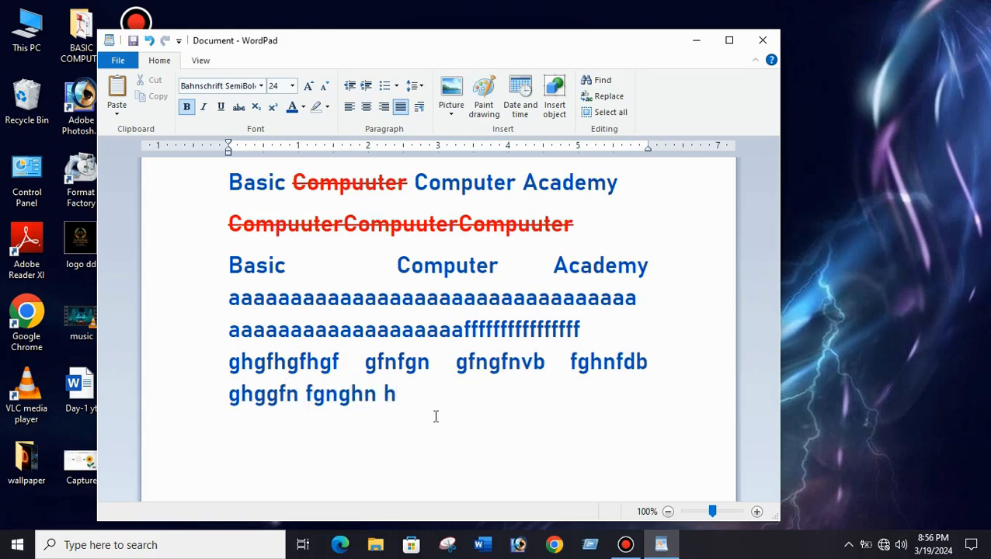
Apply left, center, right and justified alignment in turn to all the text, finishing with left alignment.
drag(412, 405, 241, 173)
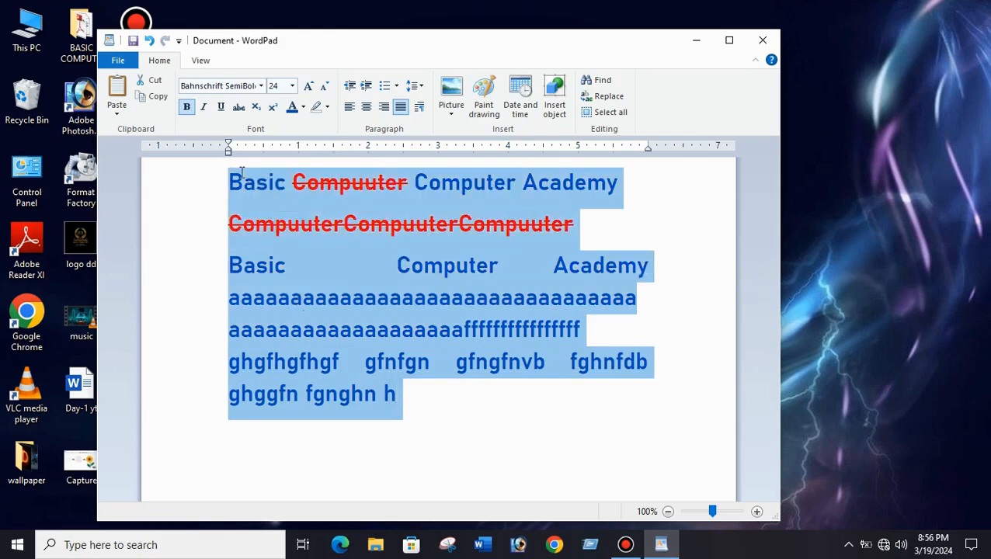
click(348, 109)
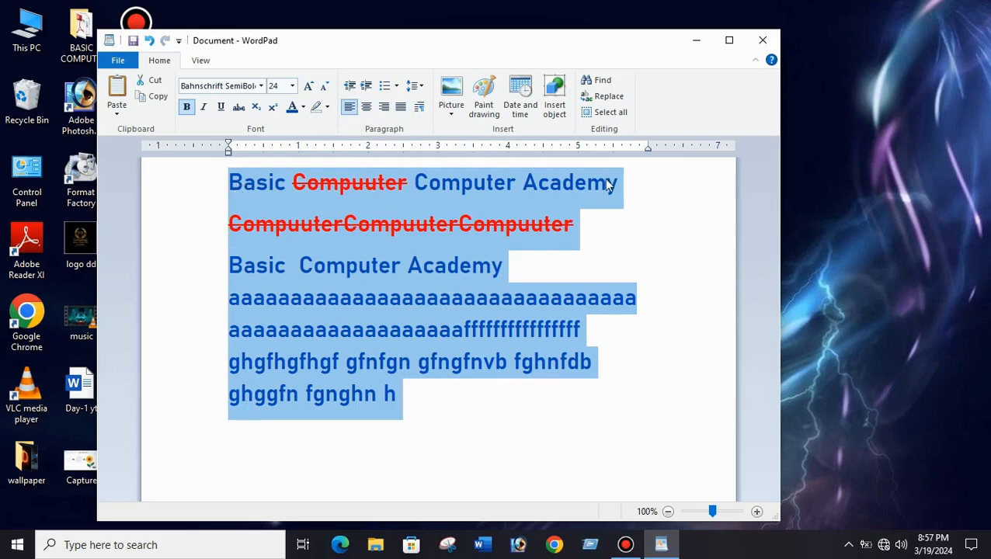
click(366, 108)
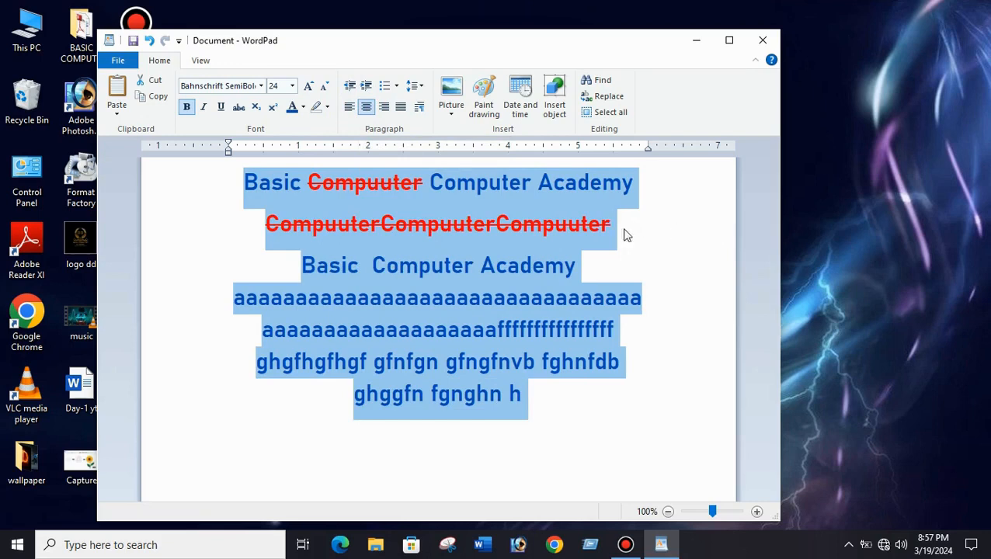
click(383, 108)
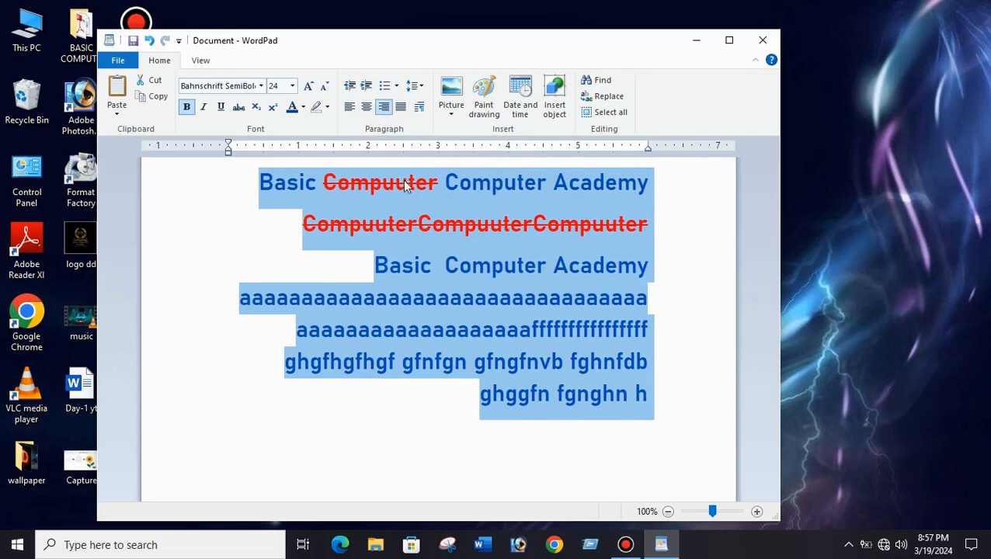
click(401, 108)
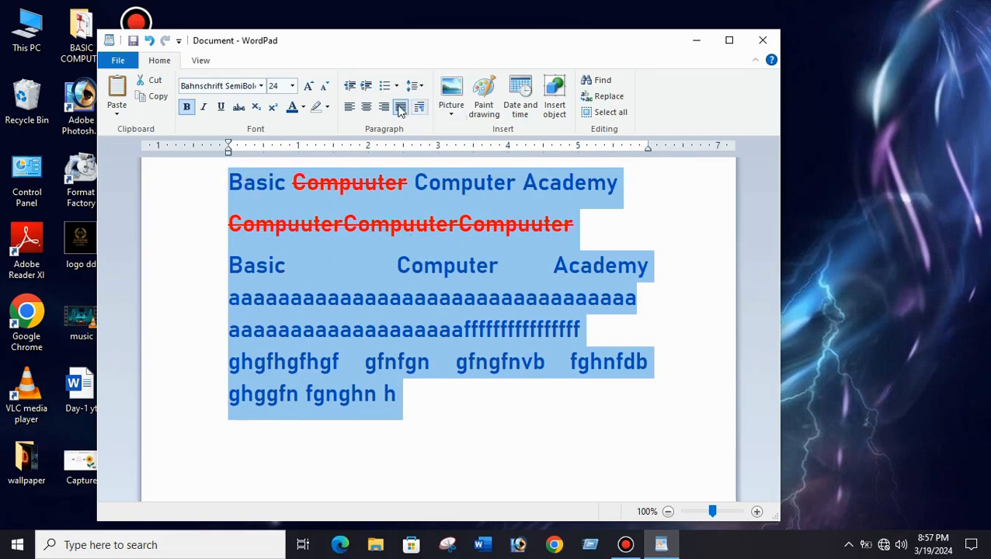
click(349, 109)
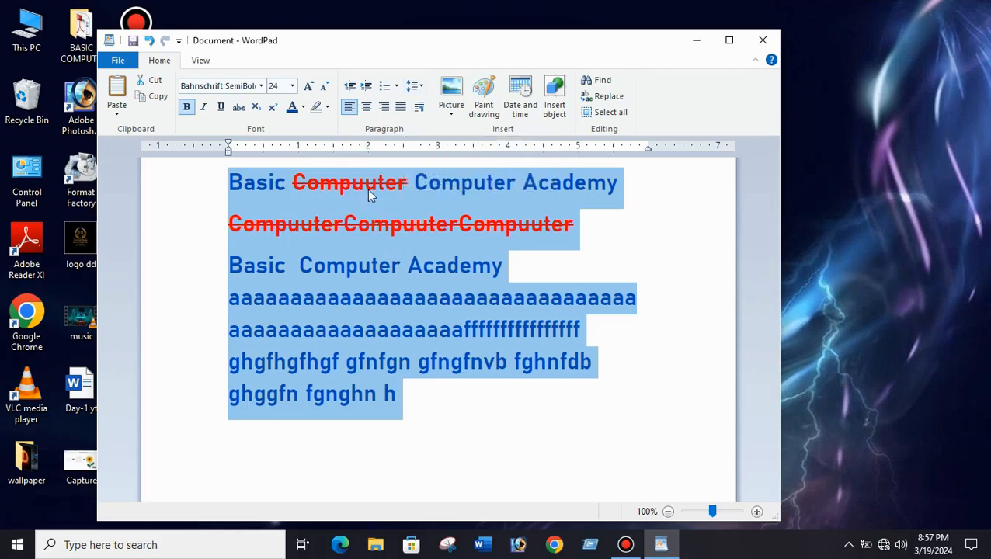
Set the line spacing of all the text to 2.
click(378, 318)
drag(442, 410, 230, 173)
click(415, 85)
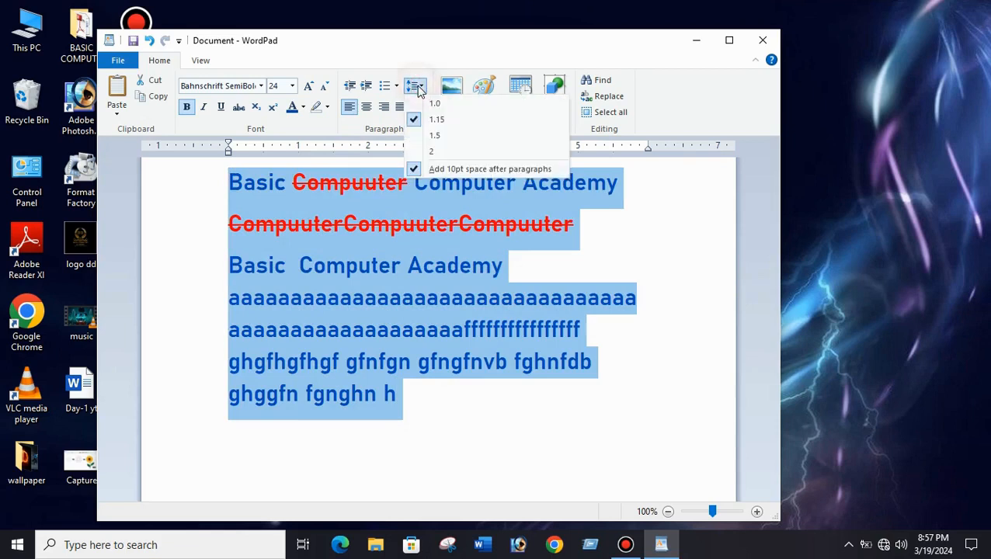
click(433, 146)
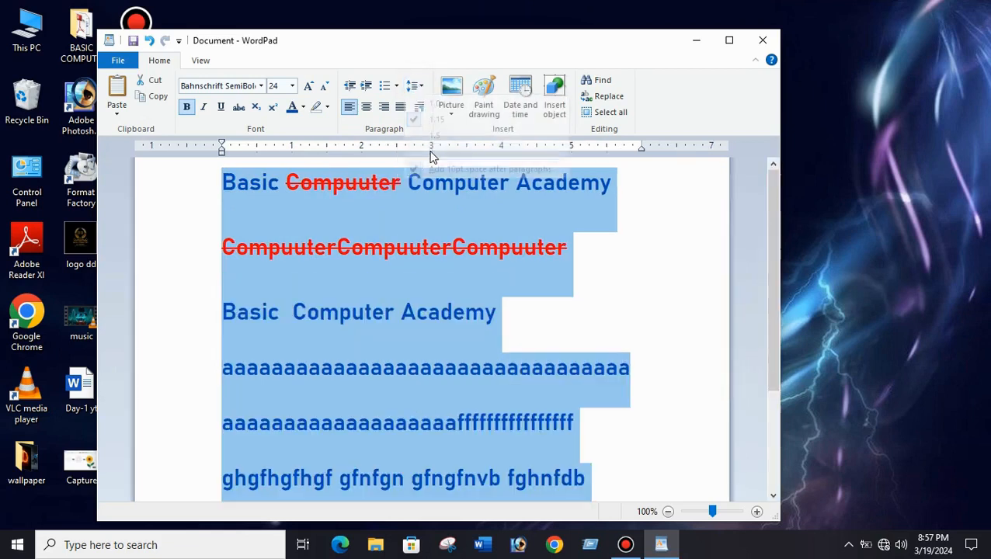
scroll(398, 384, down, 3)
scroll(400, 386, up, 3)
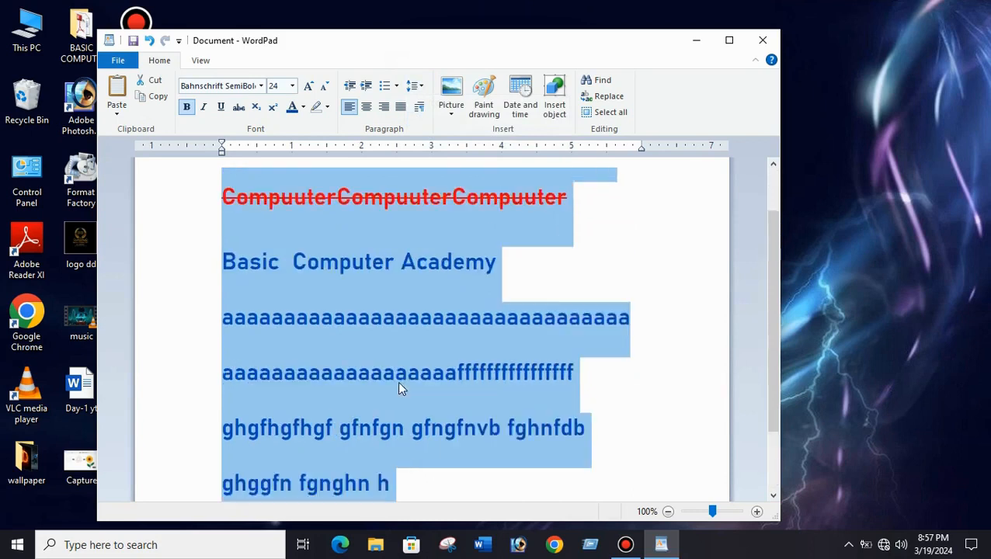
Set the line spacing of all the text to 1.0.
click(414, 85)
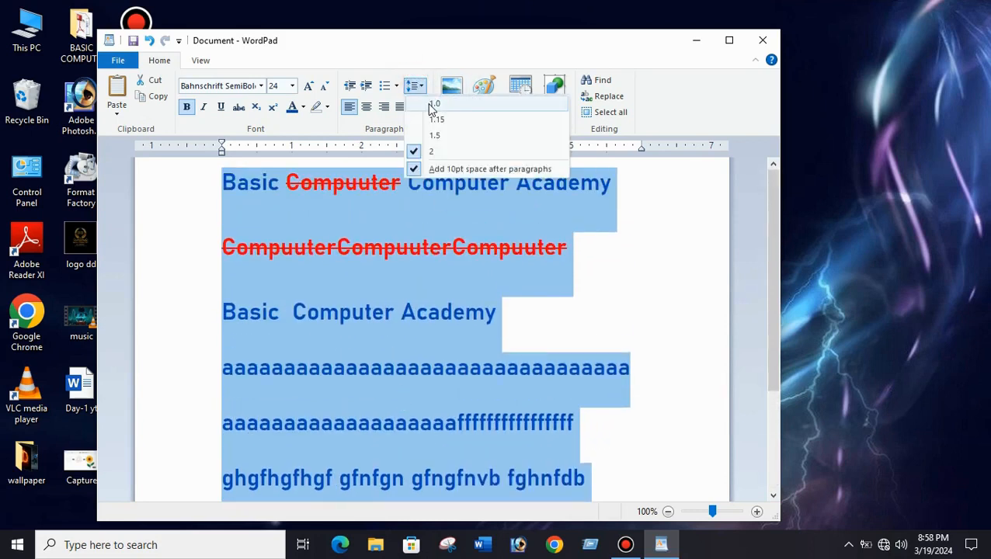
click(431, 103)
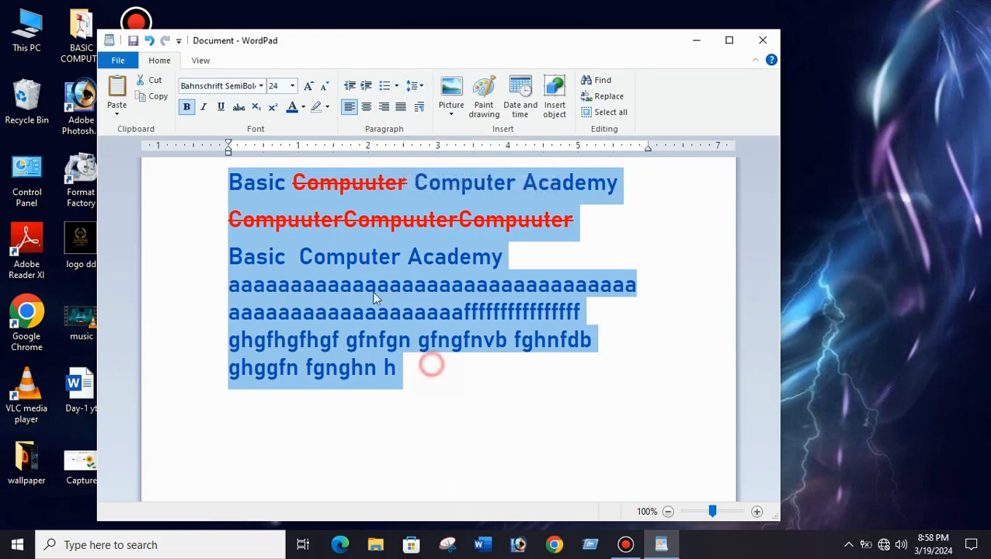
click(333, 340)
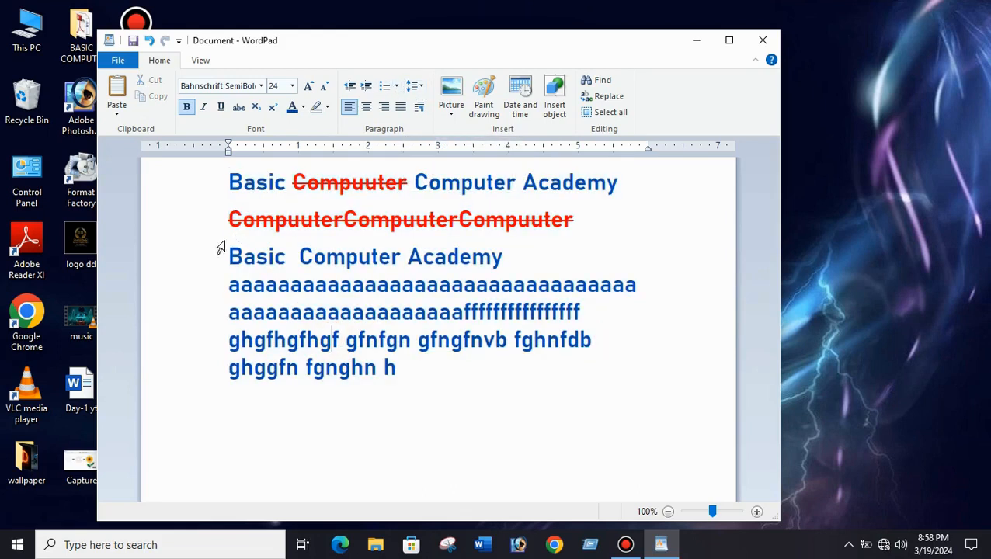
drag(227, 219, 421, 367)
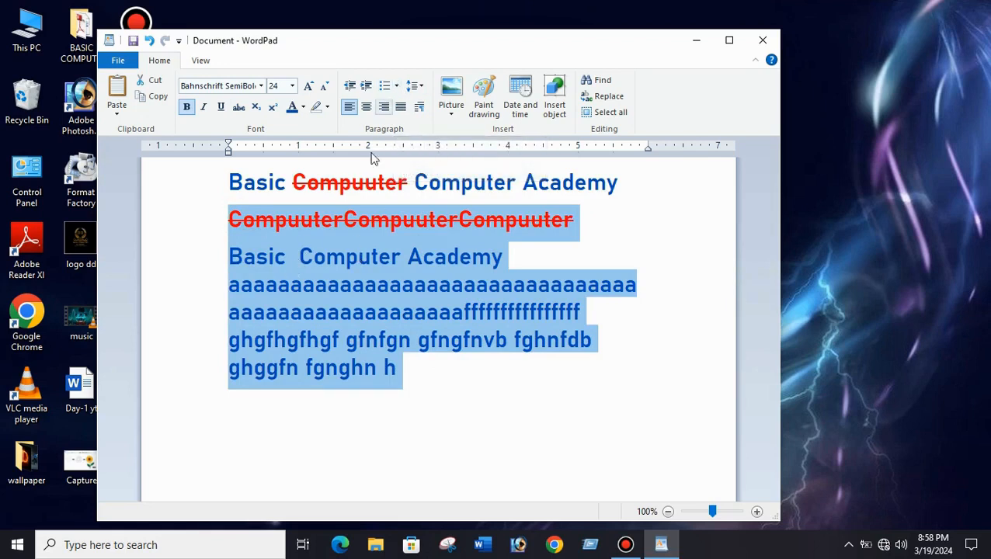
click(330, 280)
click(224, 219)
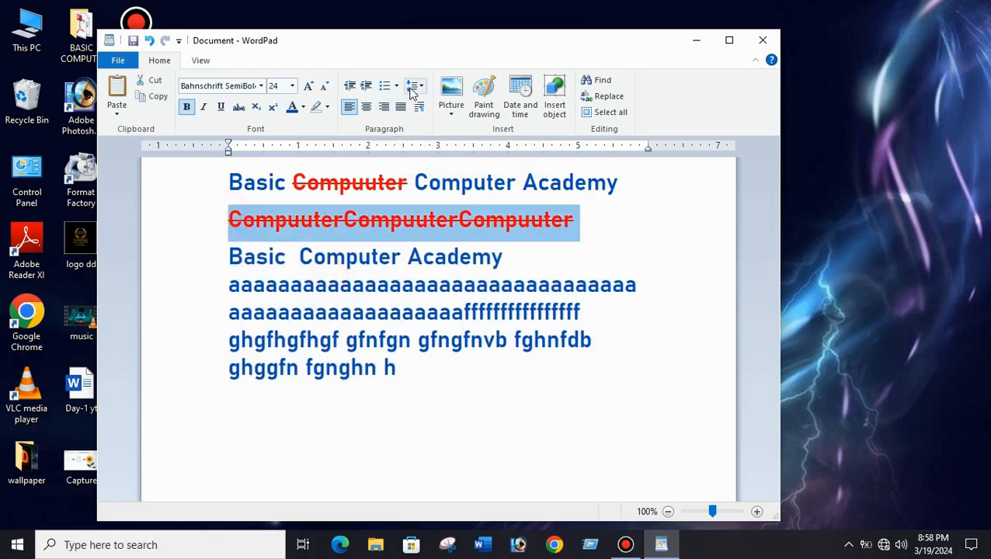
click(385, 274)
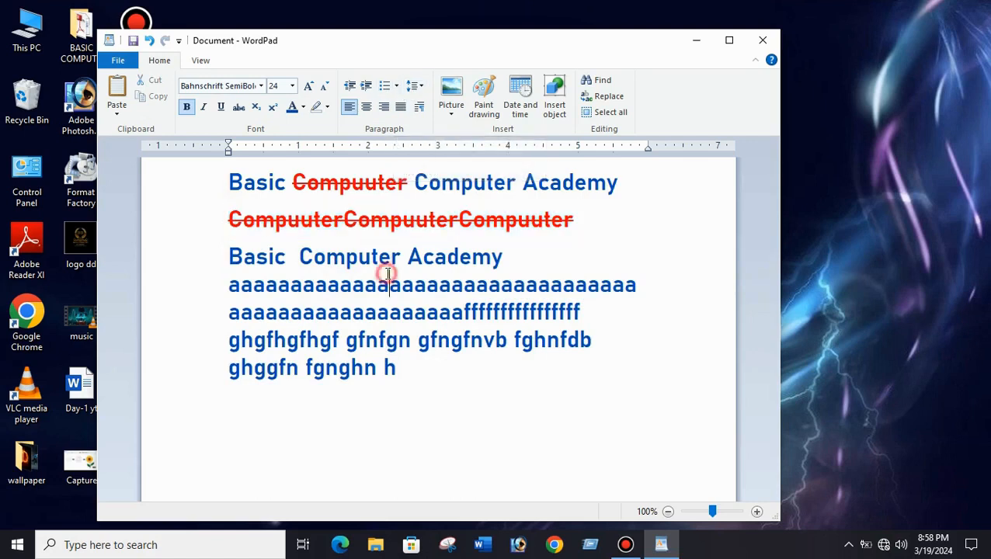
Delete everything below the first "Basic Compuuter Computer Academy" line and select that remaining line.
drag(221, 223, 370, 391)
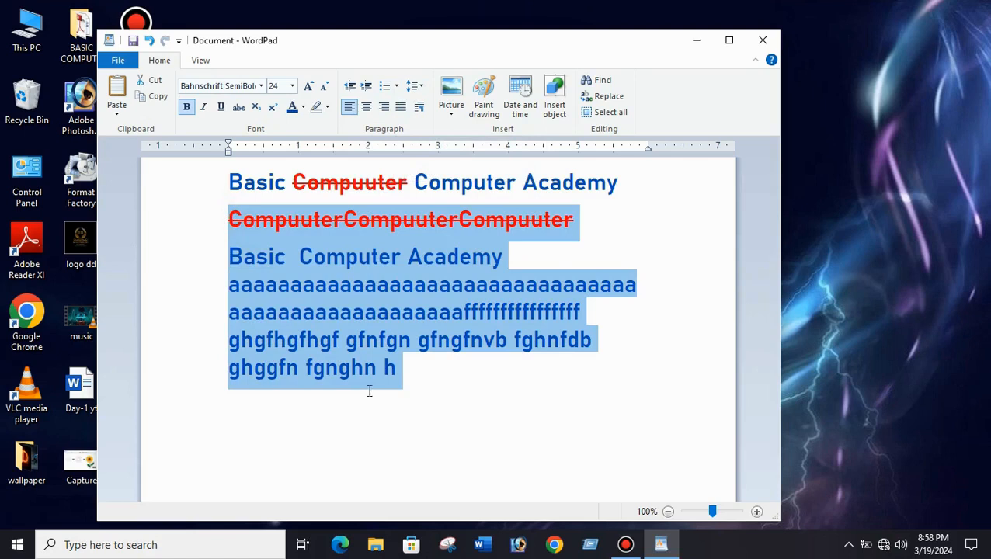
key(Delete)
click(203, 185)
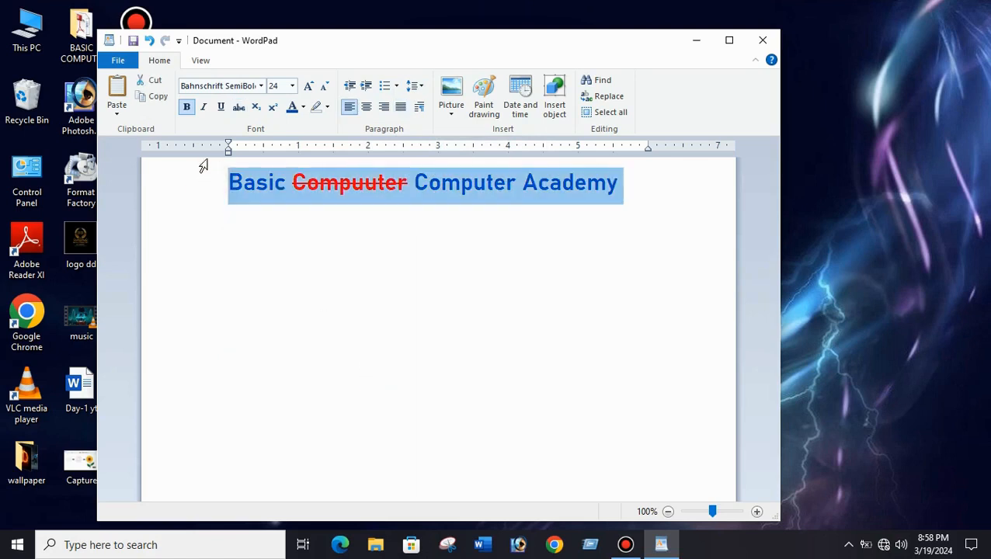
Underline the heading line and start a list with round bullets on the line below it.
click(221, 106)
click(256, 245)
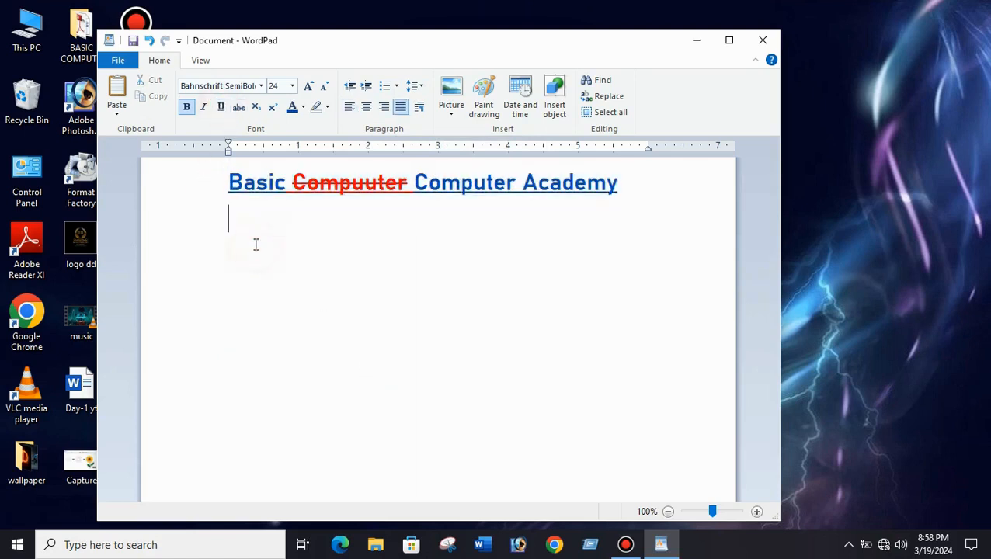
click(395, 88)
click(461, 127)
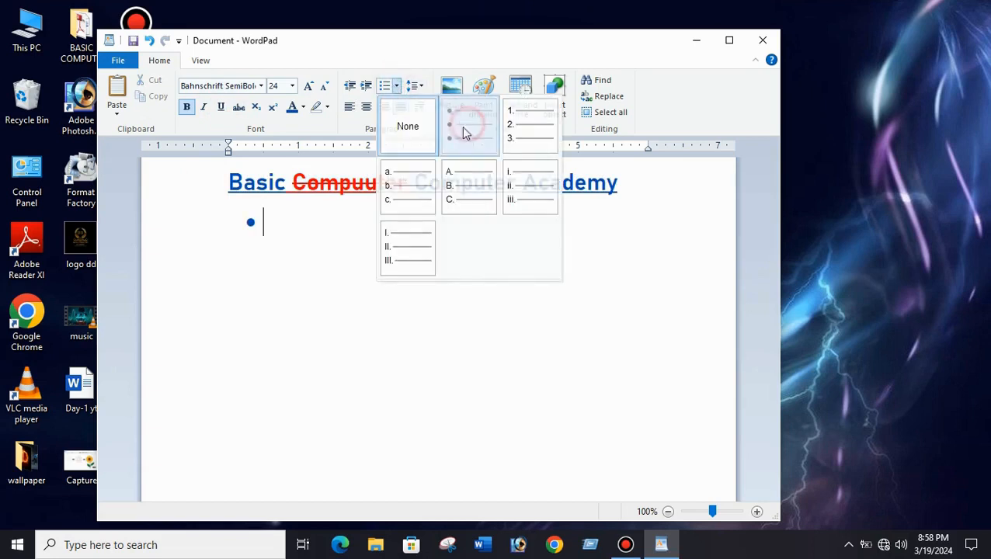
Enter four bullet items: "vxbfdvnbgdvbdfb dgfd", "hjhn gnfnh", "hghjghkjh" and "ukhij".
text(vxbfdvnbgdvbdfb dgfd)
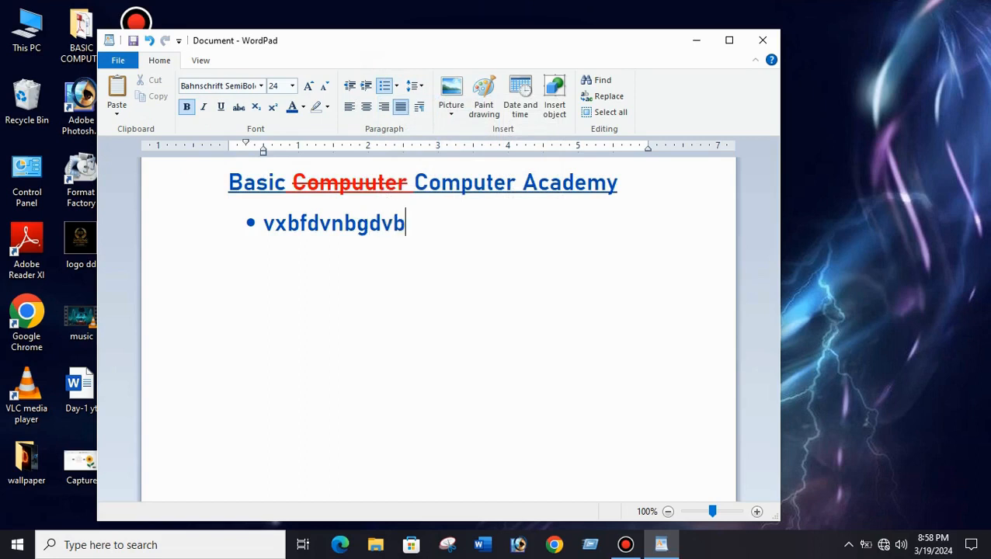
key(Return)
key(Return)
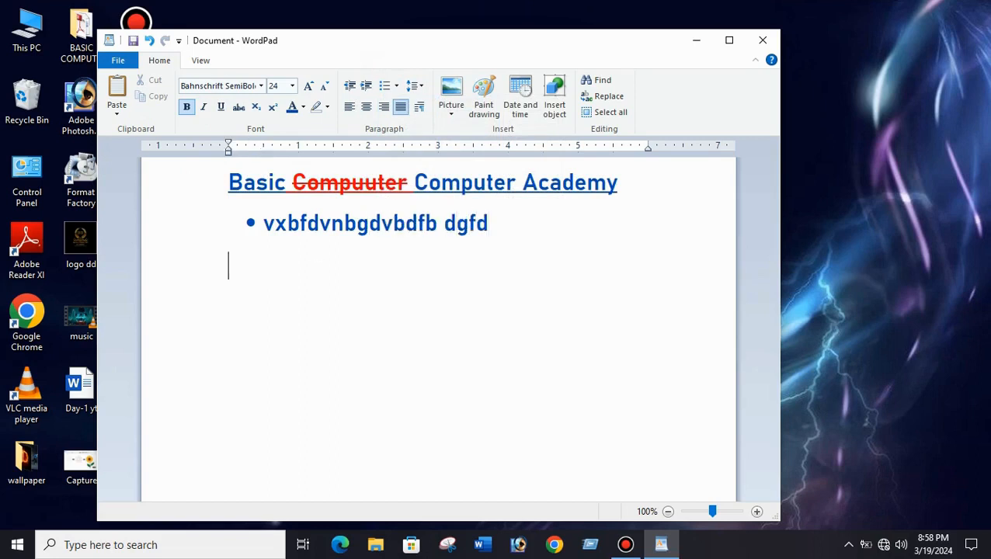
key(BackSpace)
key(Return)
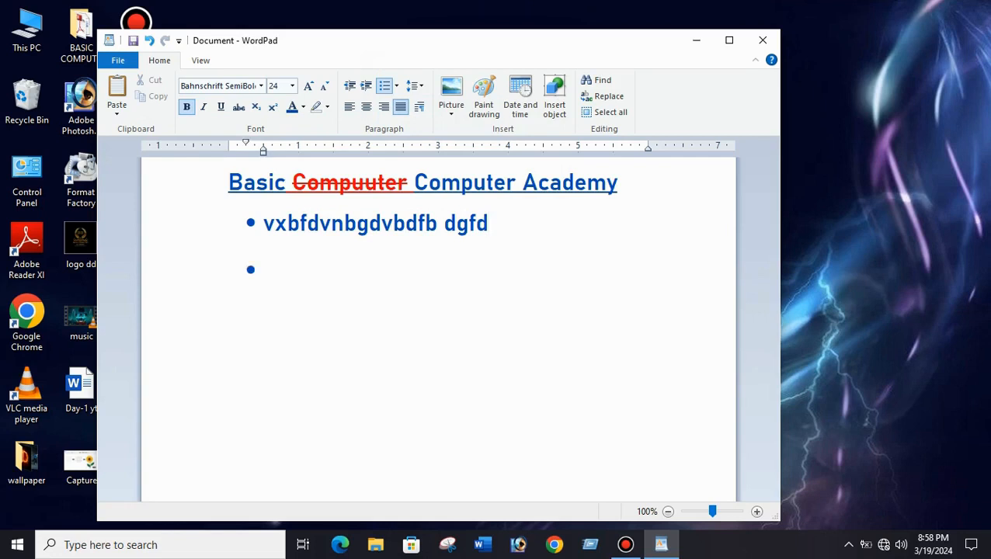
text(hjhn gnfnh)
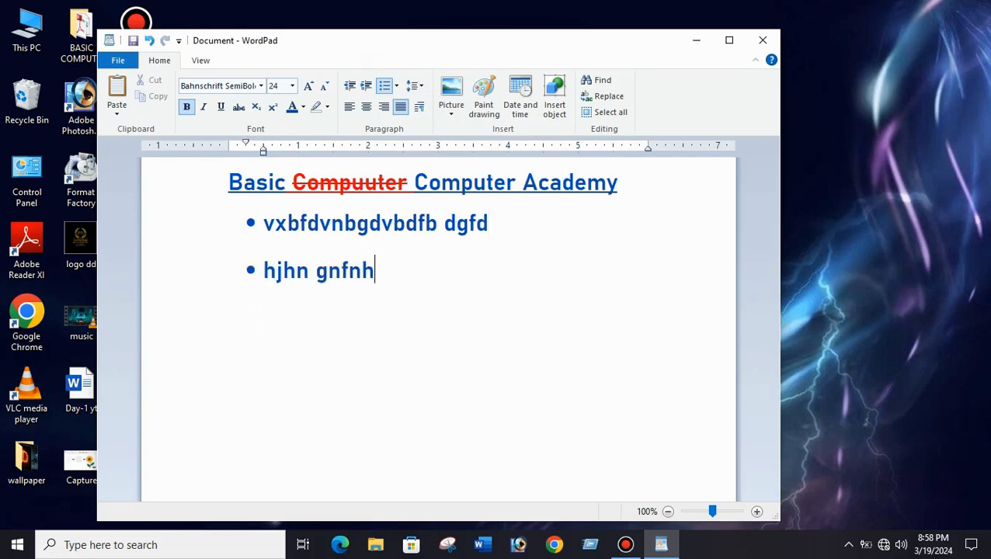
key(Return)
text(hghjghkjh)
key(Return)
text(ukhij)
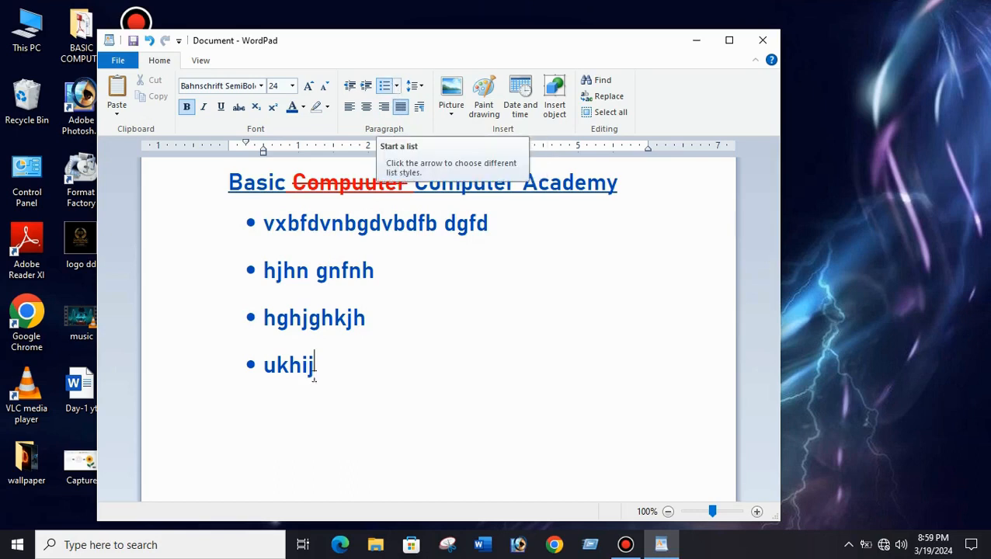
Indent the last bullet item, "ukhij", about 1 inch further than the other bullets.
click(368, 86)
click(367, 87)
click(367, 86)
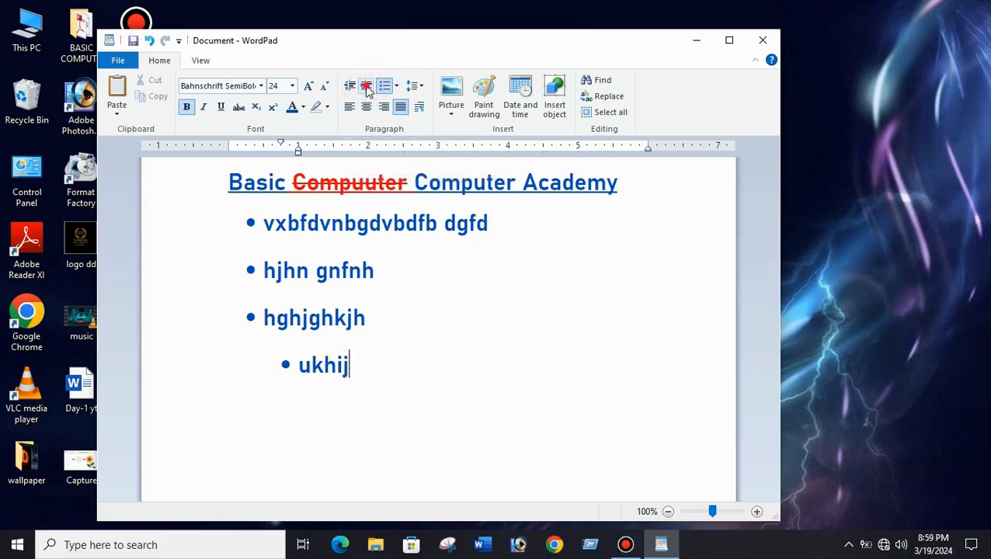
click(367, 86)
Select the heading and all four bullets and increase their indent until the heading starts at about 2.25 inches.
drag(405, 358, 222, 157)
click(354, 89)
click(368, 90)
click(369, 90)
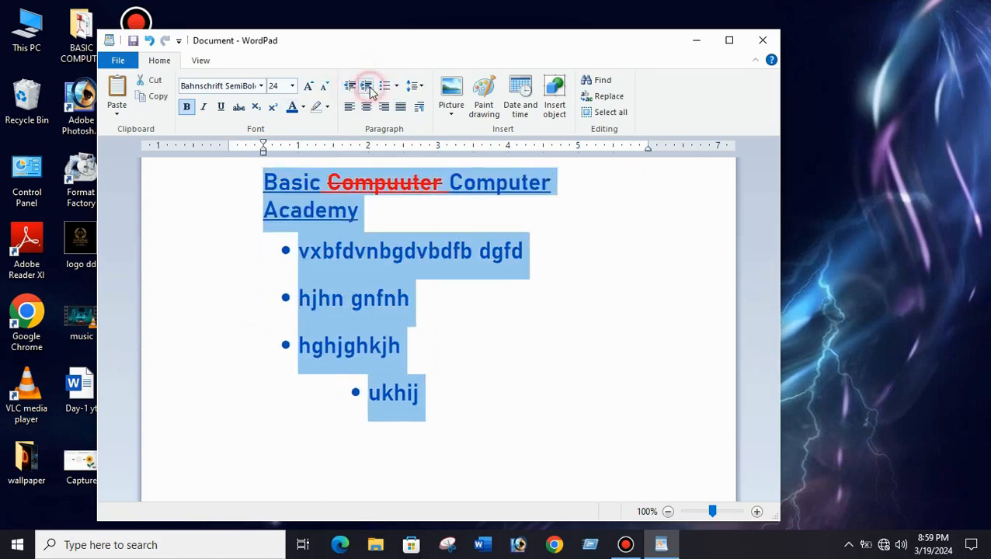
click(369, 91)
click(372, 91)
click(371, 92)
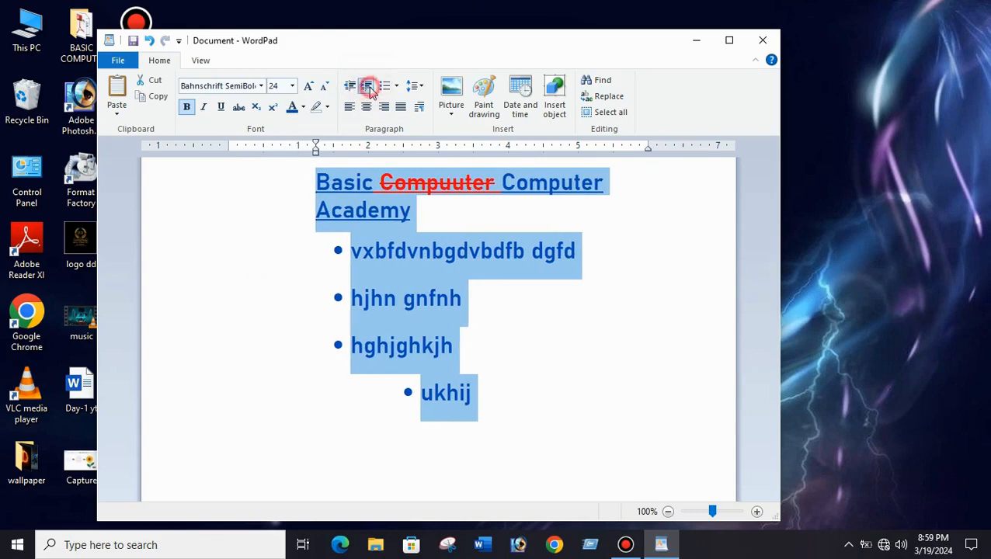
click(372, 92)
click(372, 91)
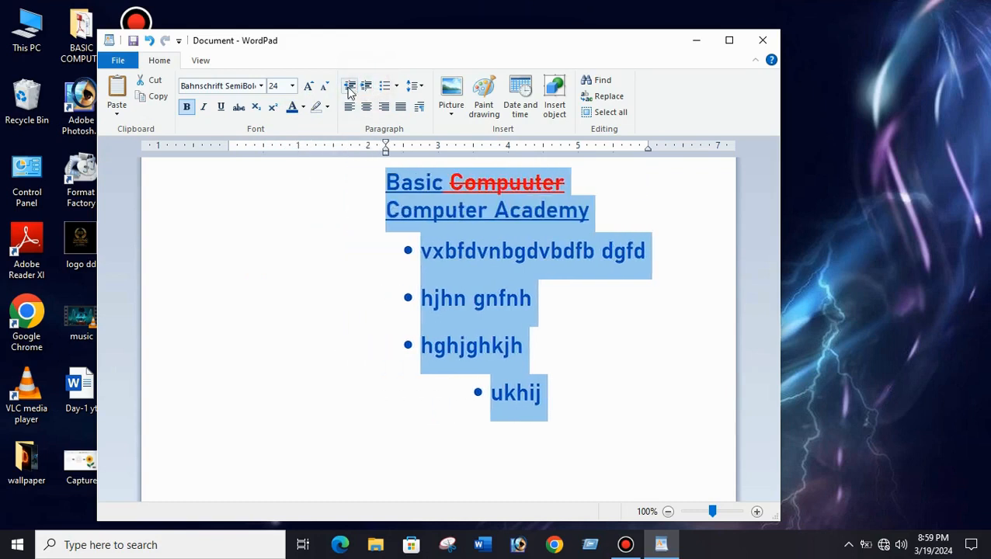
Decrease the indent of the heading and bullets until the heading is back at the page margin, and deselect the text.
click(349, 87)
click(349, 87)
click(348, 87)
click(349, 87)
click(348, 87)
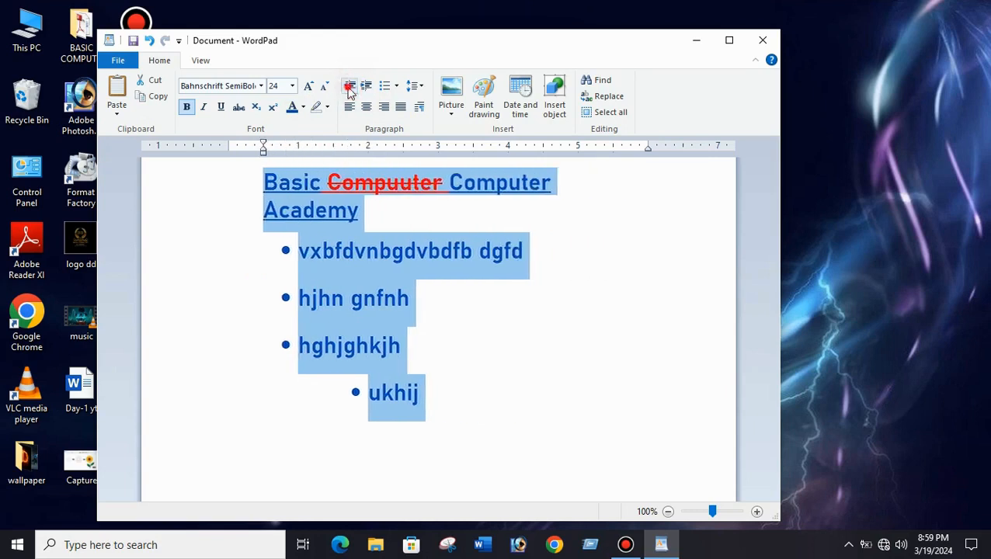
click(349, 87)
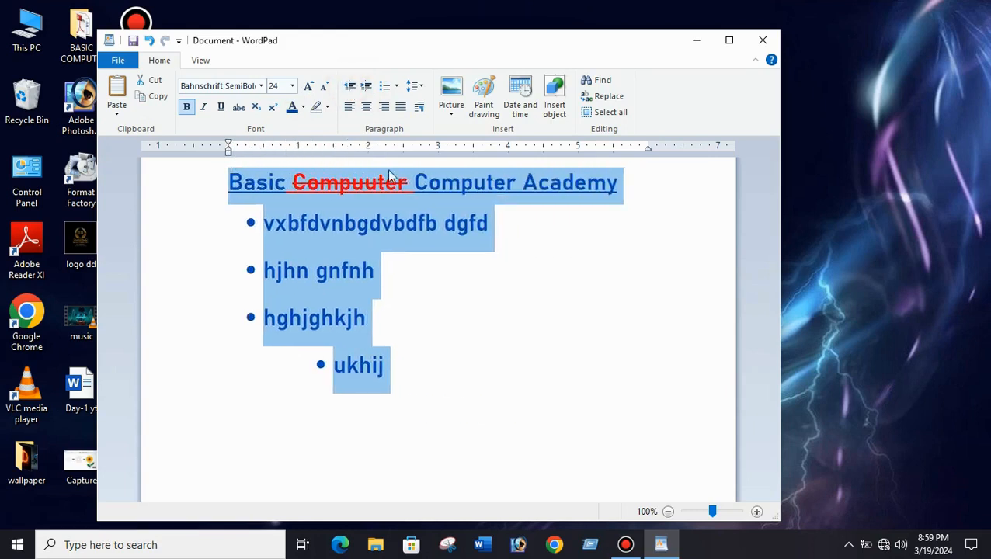
click(431, 336)
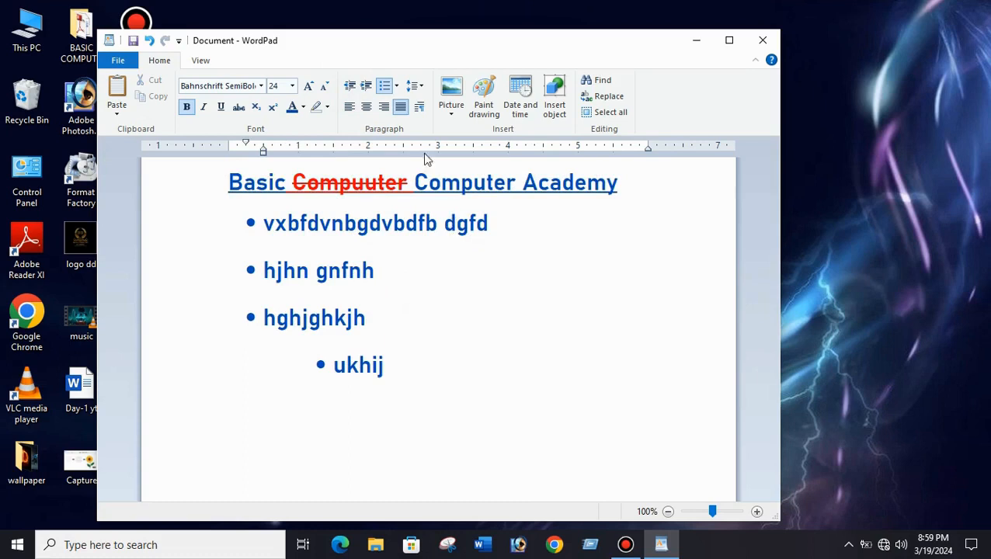
click(432, 345)
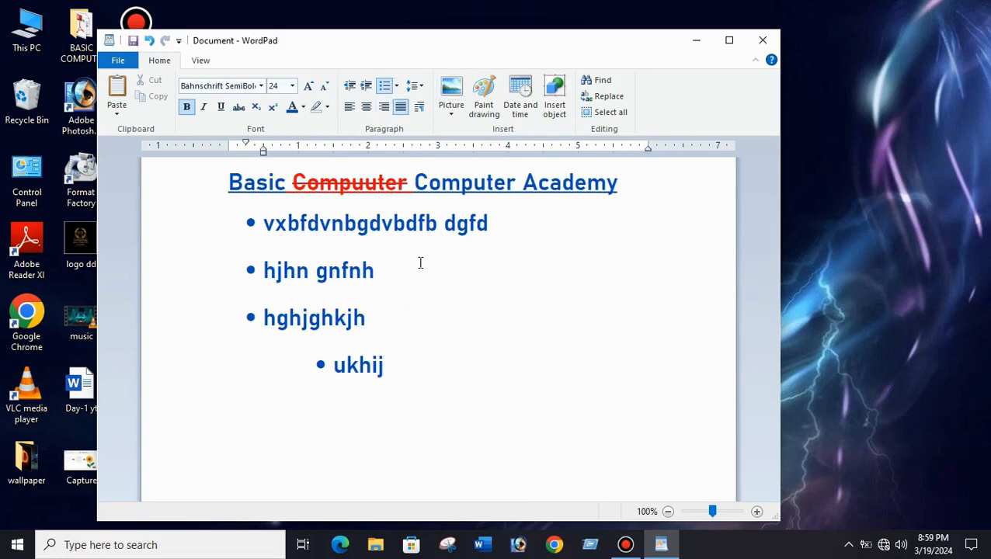